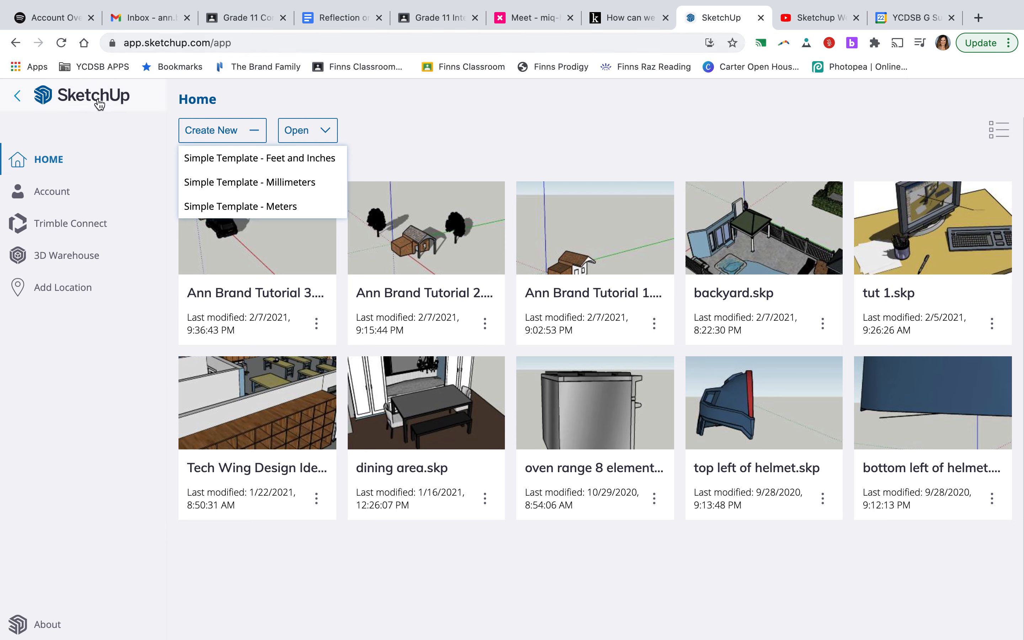
# Create a new model from the Simple Template - Feet and Inches and hide the Materials browser
pyautogui.click(280, 166)
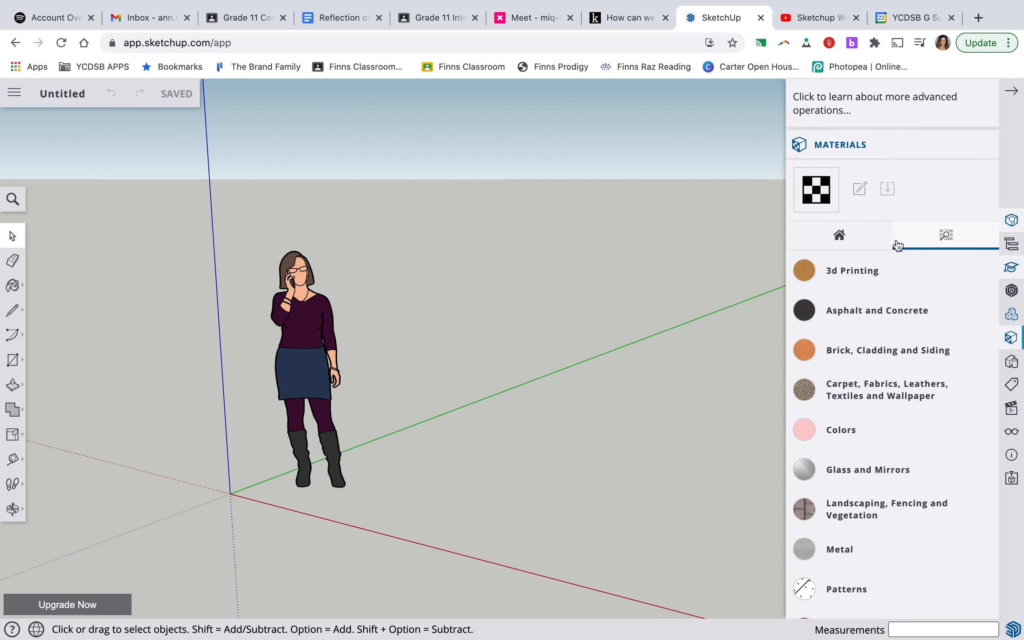
pyautogui.click(1011, 90)
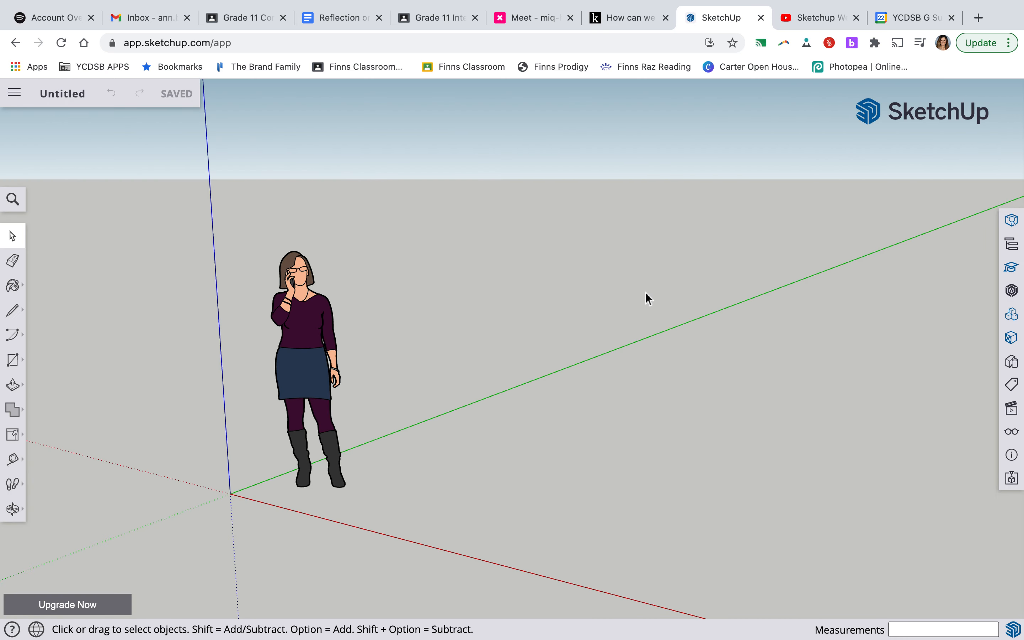
# Draw a 12' by 12' rectangle on the ground beside the scale figure as the room's floor
pyautogui.press('h')
pyautogui.moveTo(539, 343); pyautogui.dragTo(175, 358)
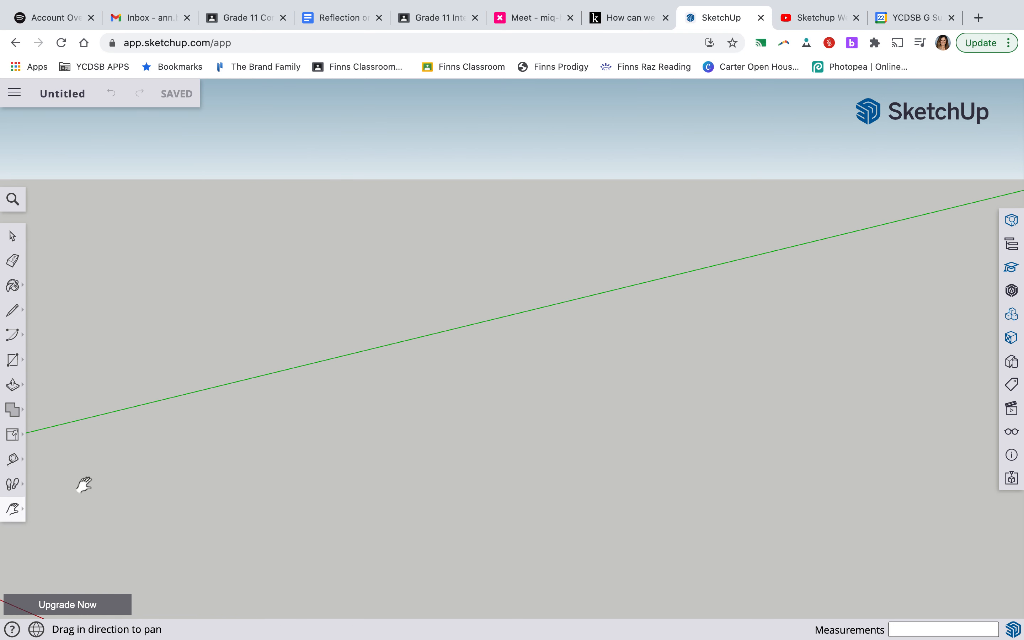
pyautogui.moveTo(555, 468); pyautogui.dragTo(571, 324)
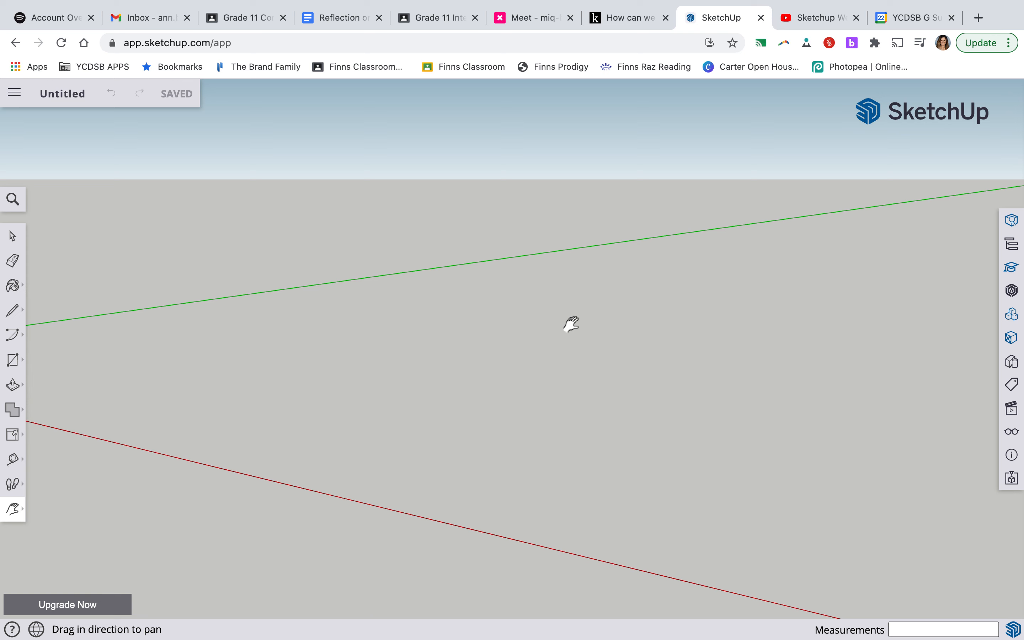
pyautogui.press('o')
pyautogui.moveTo(599, 274); pyautogui.dragTo(628, 209)
pyautogui.press('h')
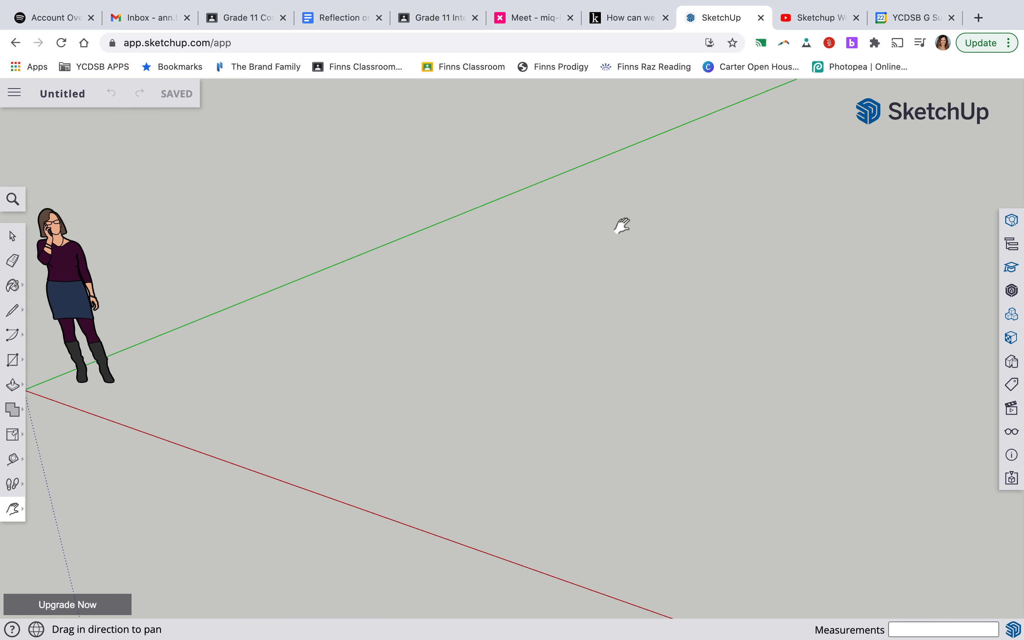
pyautogui.click(12, 312)
pyautogui.click(18, 362)
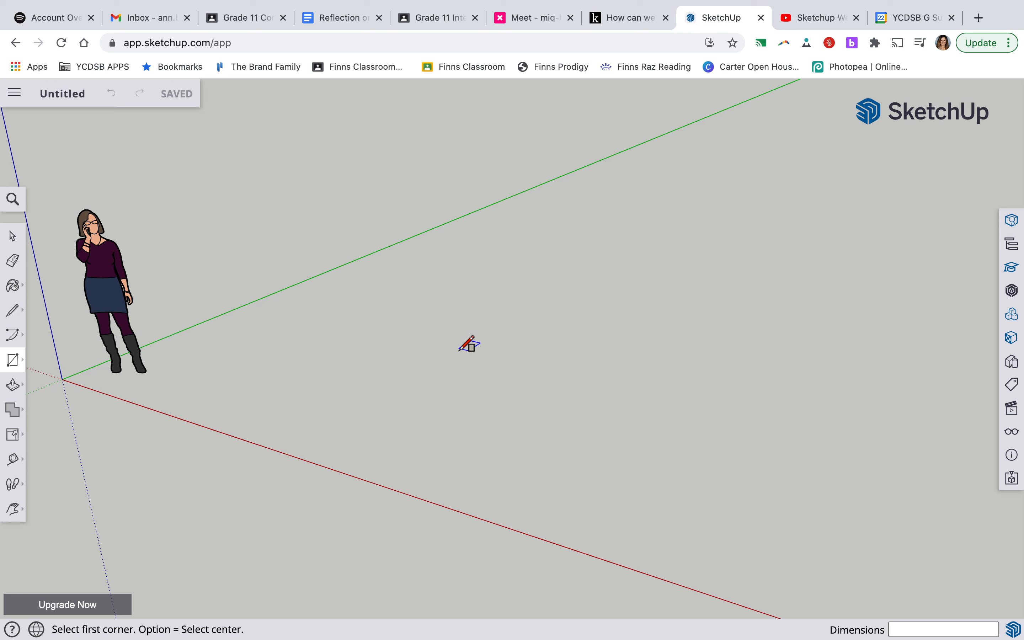
pyautogui.click(455, 337)
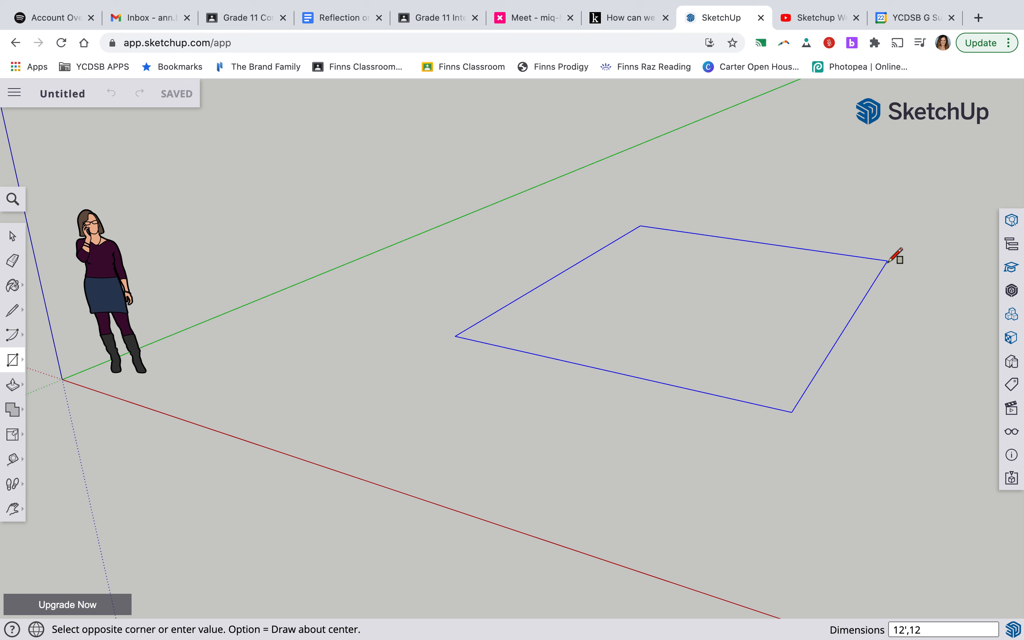
pyautogui.click(887, 262)
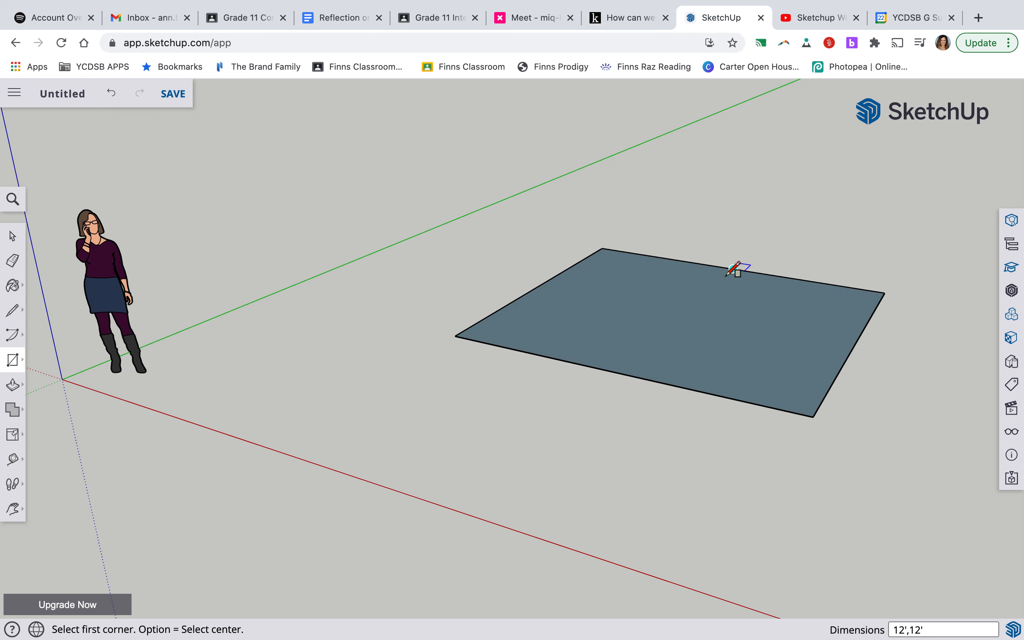
# Draw a 12' by 6" rectangle along the outside of the floor's edge nearest the green axis as a wall footprint
pyautogui.scroll(2, 719, 335)
pyautogui.scroll(-3, 719, 335)
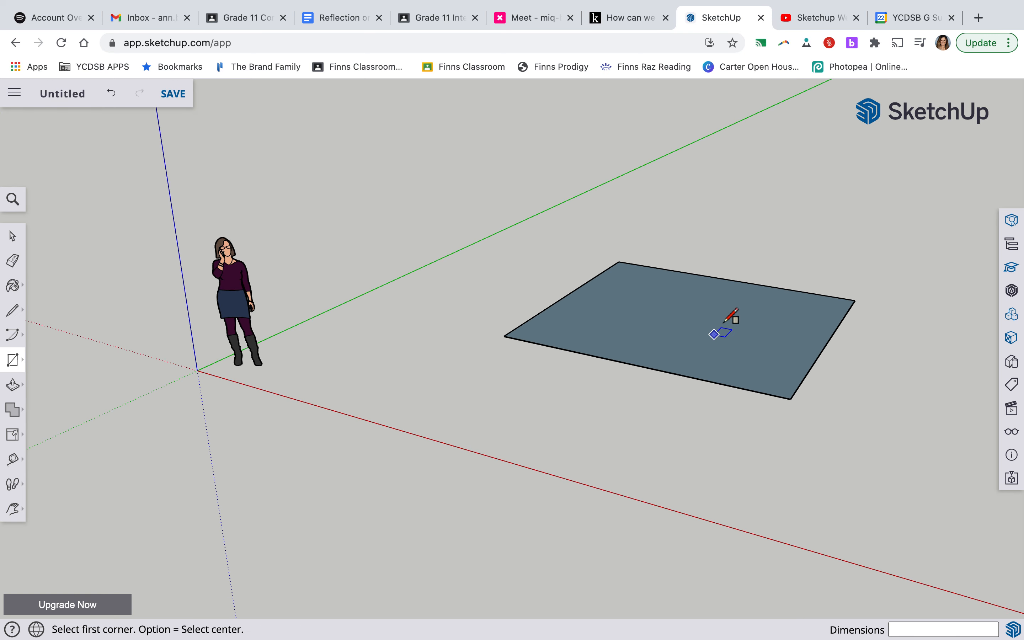
pyautogui.press('o')
pyautogui.moveTo(759, 273); pyautogui.dragTo(588, 441)
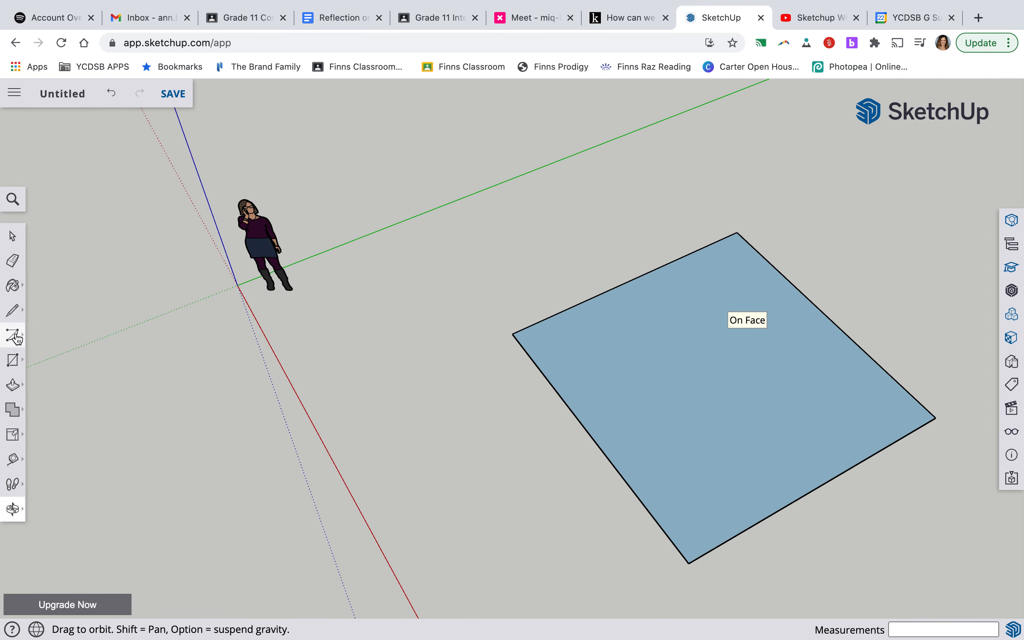
pyautogui.click(13, 360)
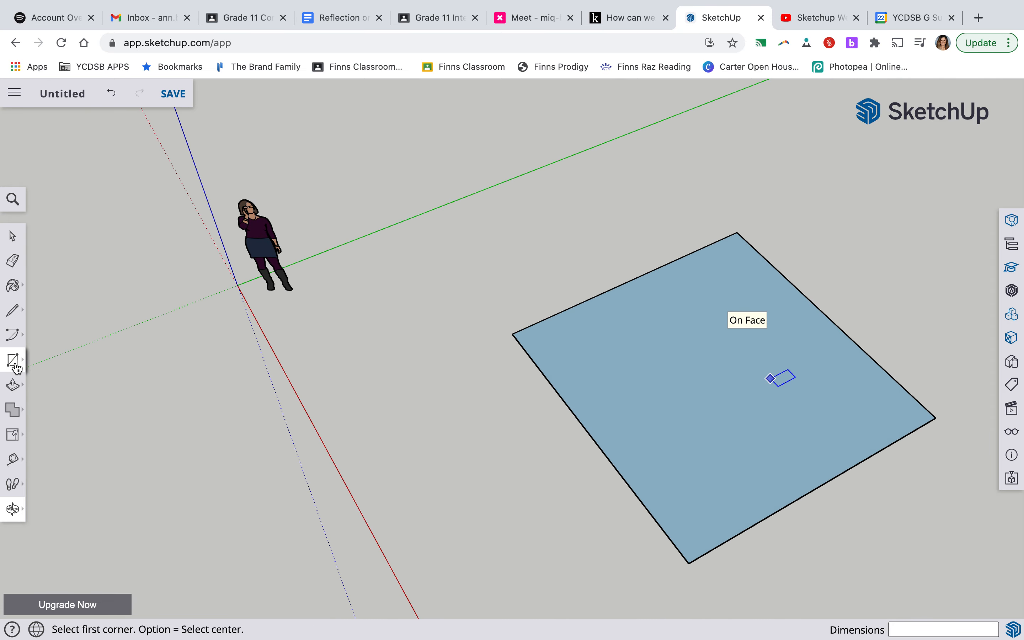
pyautogui.click(513, 333)
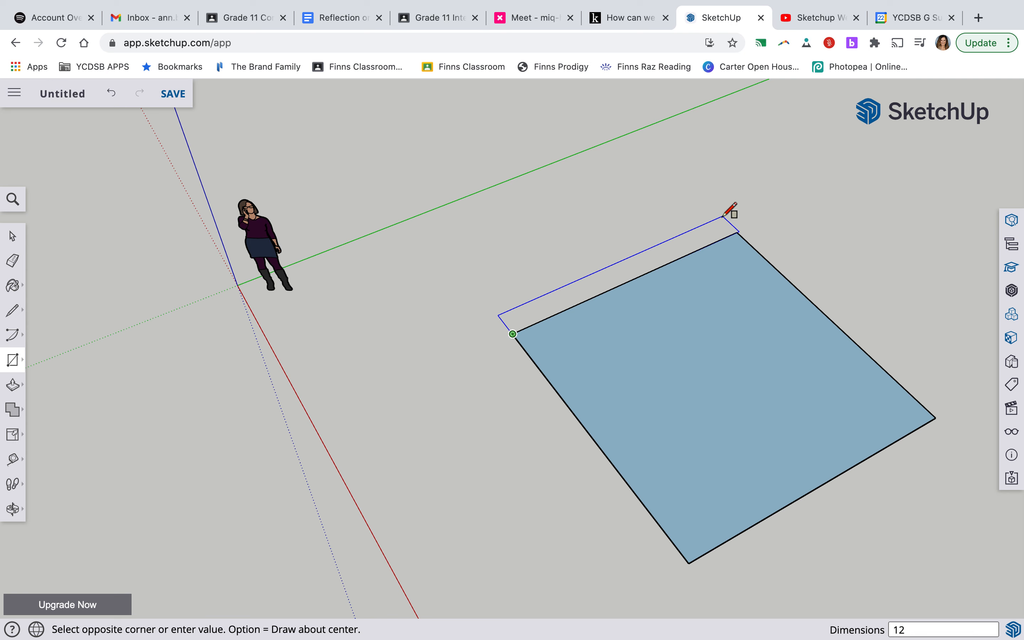
pyautogui.write('"')
pyautogui.click(723, 216)
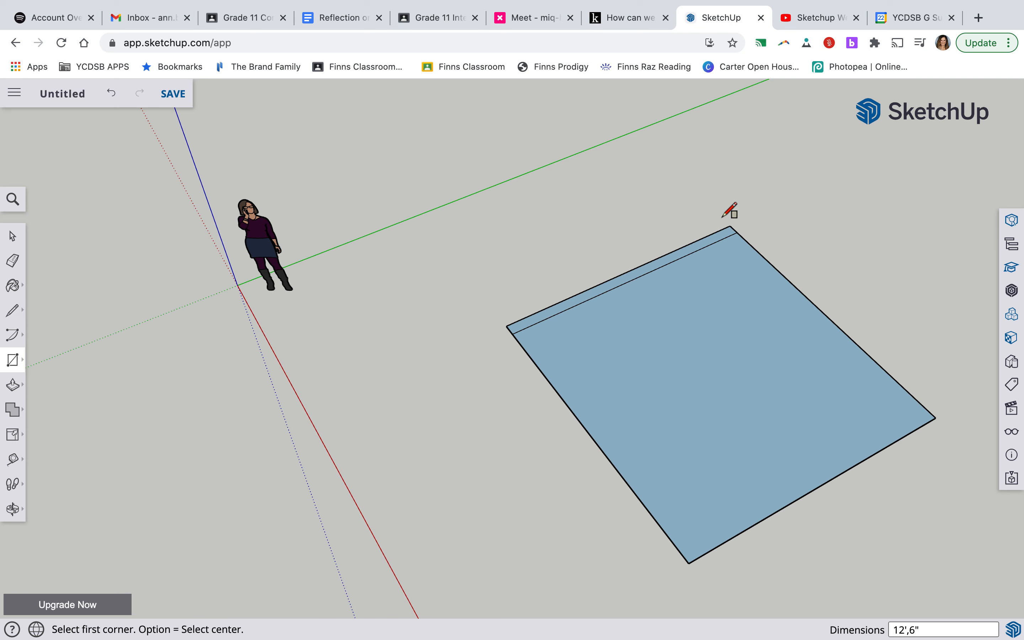
# Draw a 12'6" by 6" rectangle along the outside of the adjacent floor edge, covering the end of the first wall strip
pyautogui.click(936, 418)
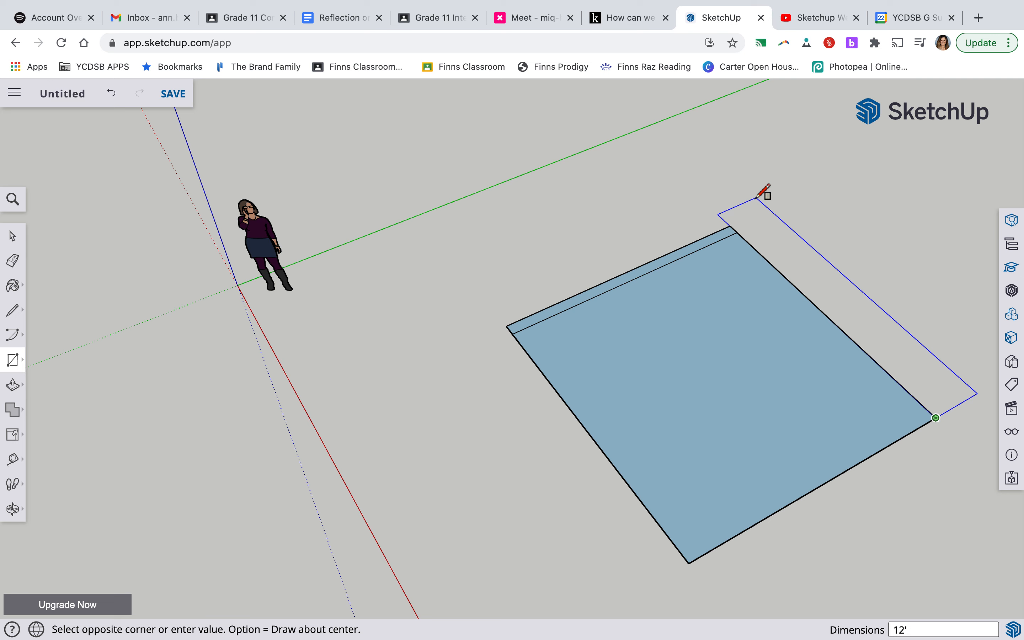
pyautogui.write("12'6")
pyautogui.write('"')
pyautogui.write(',6"')
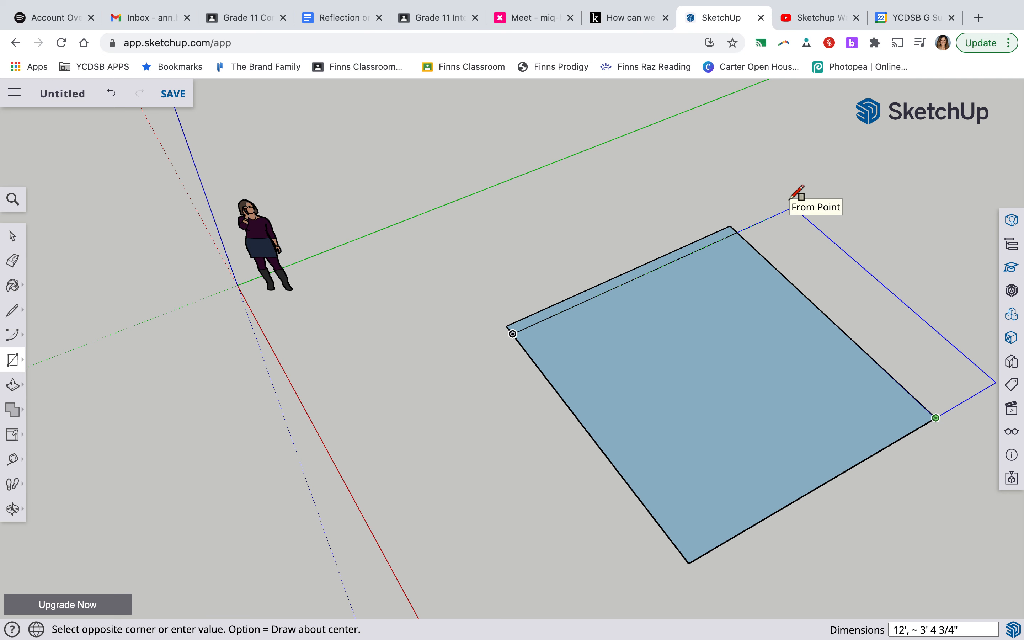
pyautogui.write('",6"')
pyautogui.press('Return')
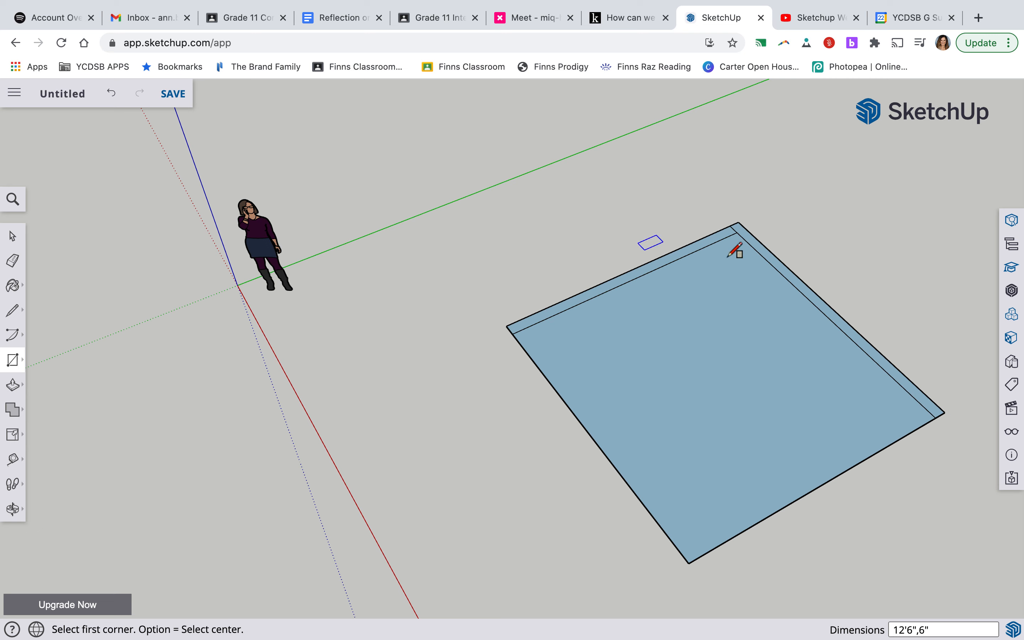
# Push/Pull the 12' wall strip up 9' to form the first wall
pyautogui.click(13, 386)
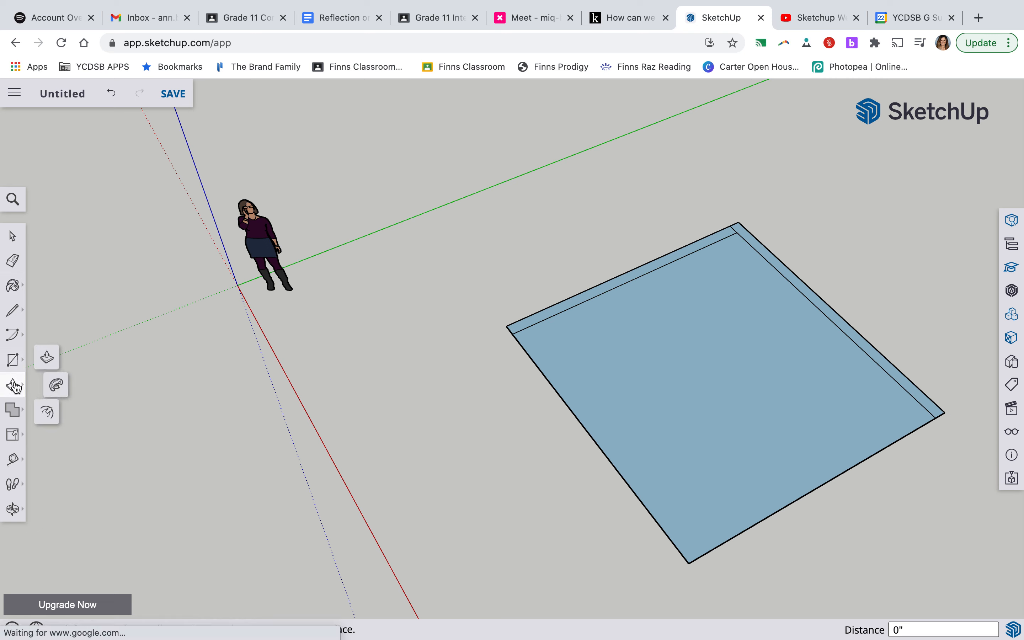
pyautogui.click(598, 292)
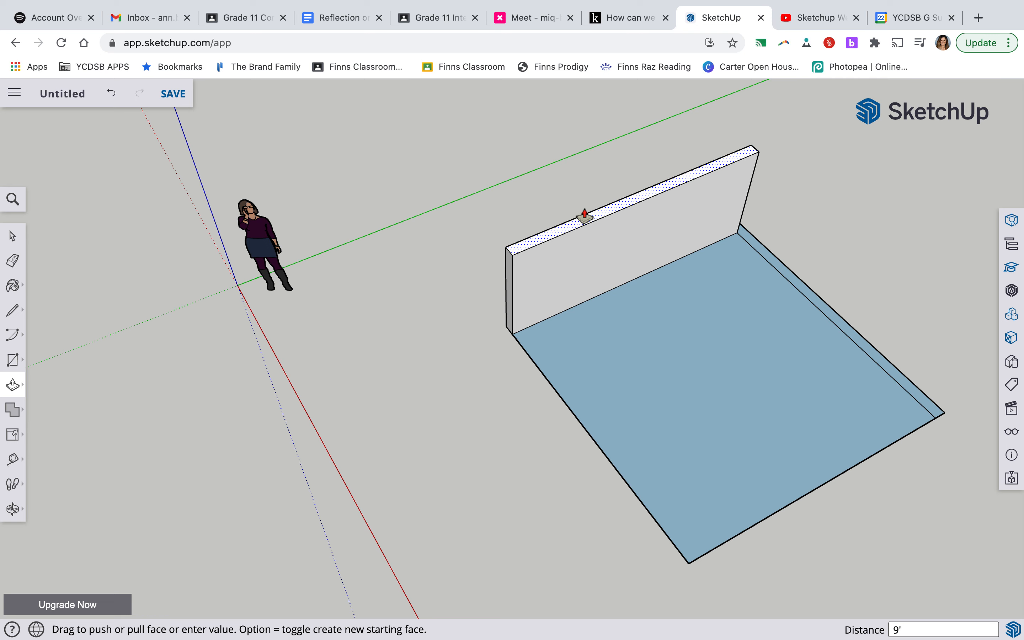
pyautogui.doubleClick(585, 216)
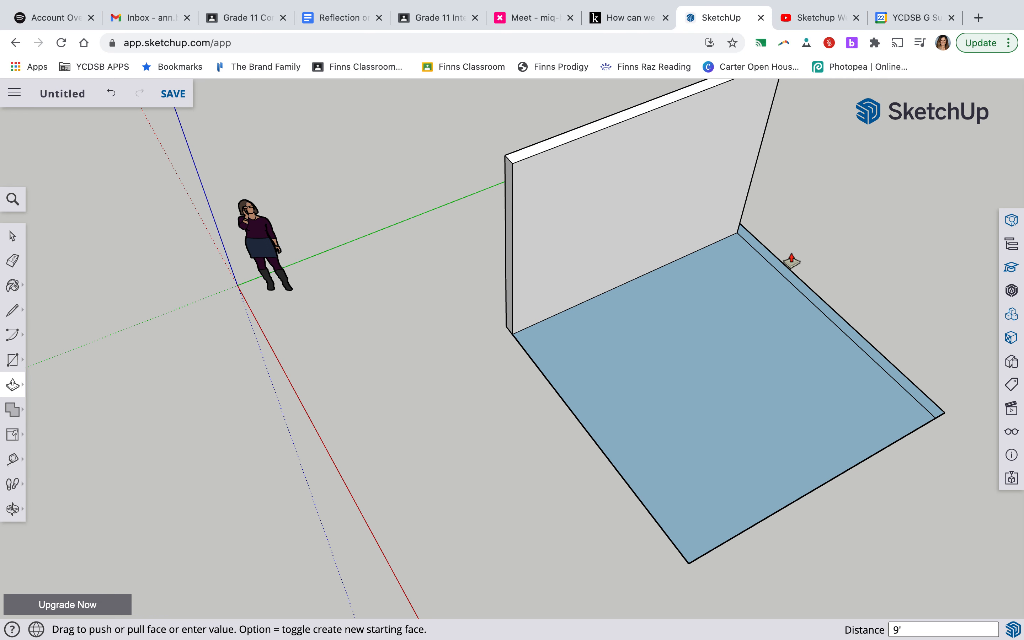
# Push/Pull the 12'6" wall strip up to match the first wall's top edge at 9'
pyautogui.keyDown('shift'); pyautogui.moveTo(789, 254); pyautogui.dragTo(574, 366, button='middle'); pyautogui.keyUp('shift')
pyautogui.click(565, 402)
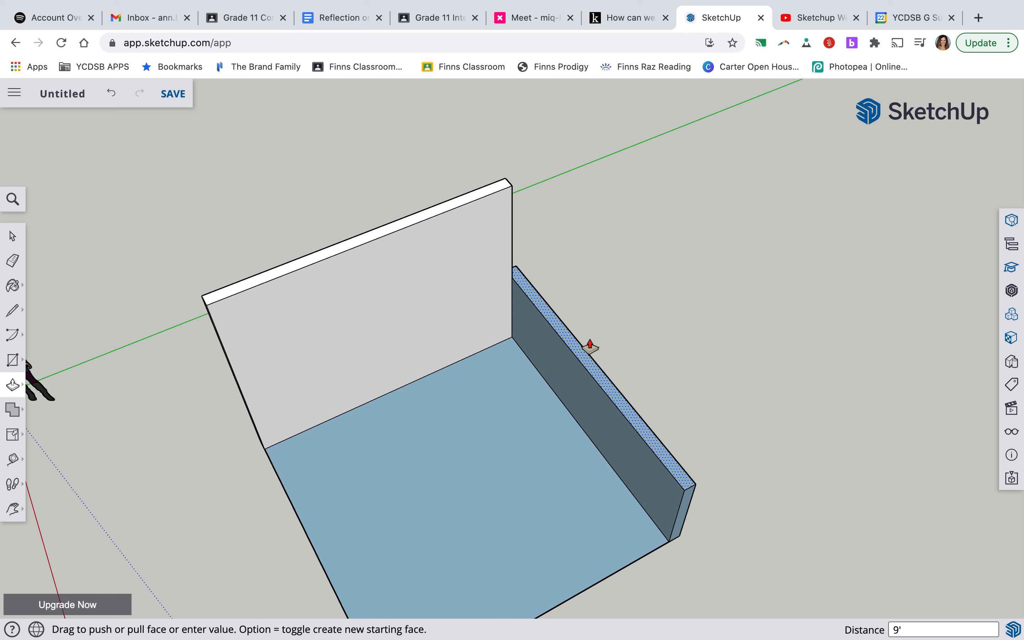
pyautogui.click(438, 218)
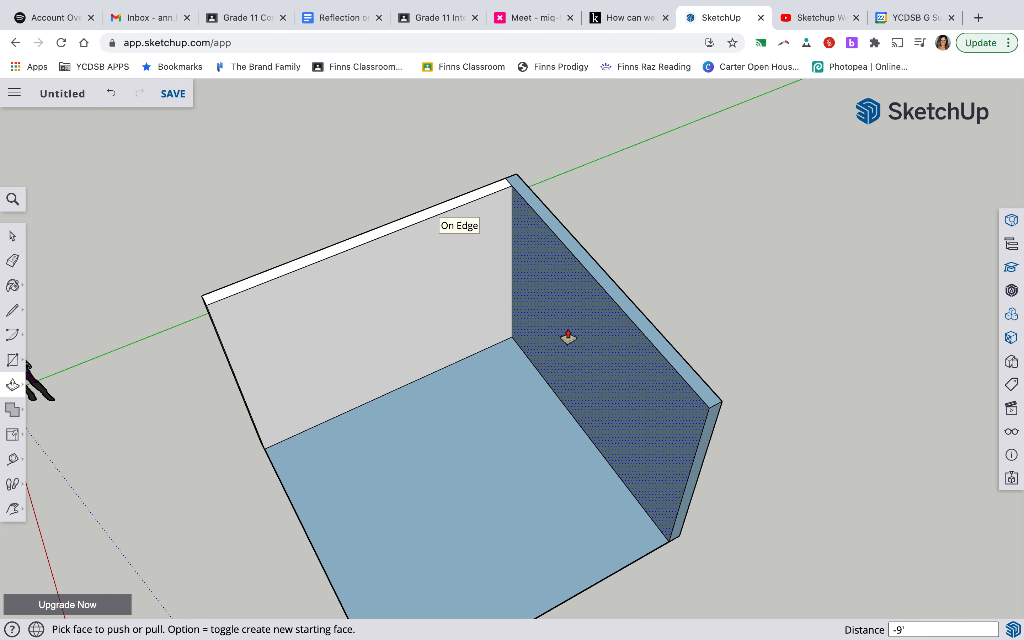
# Draw a window rectangle about 8'1" by 5'11" on the inner face of the white wall
pyautogui.press('o')
pyautogui.moveTo(526, 377); pyautogui.dragTo(593, 221)
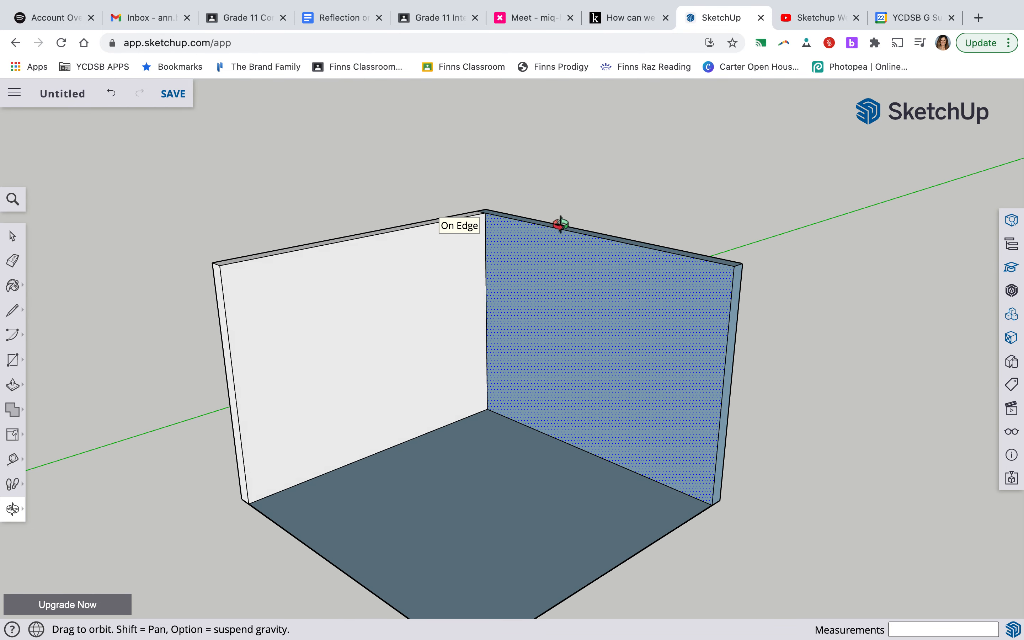
pyautogui.click(13, 359)
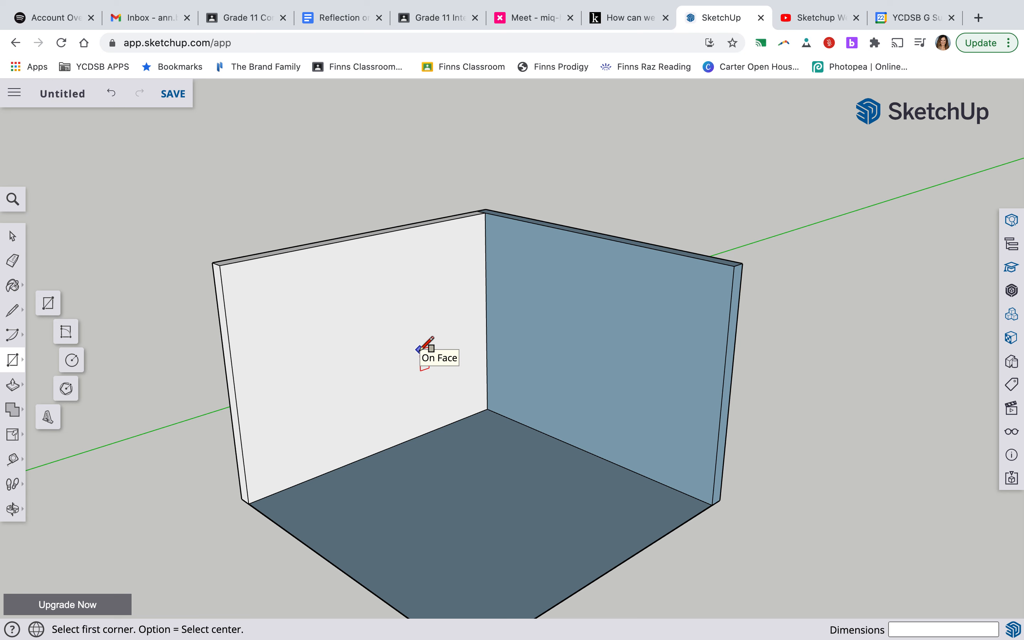
pyautogui.click(381, 451)
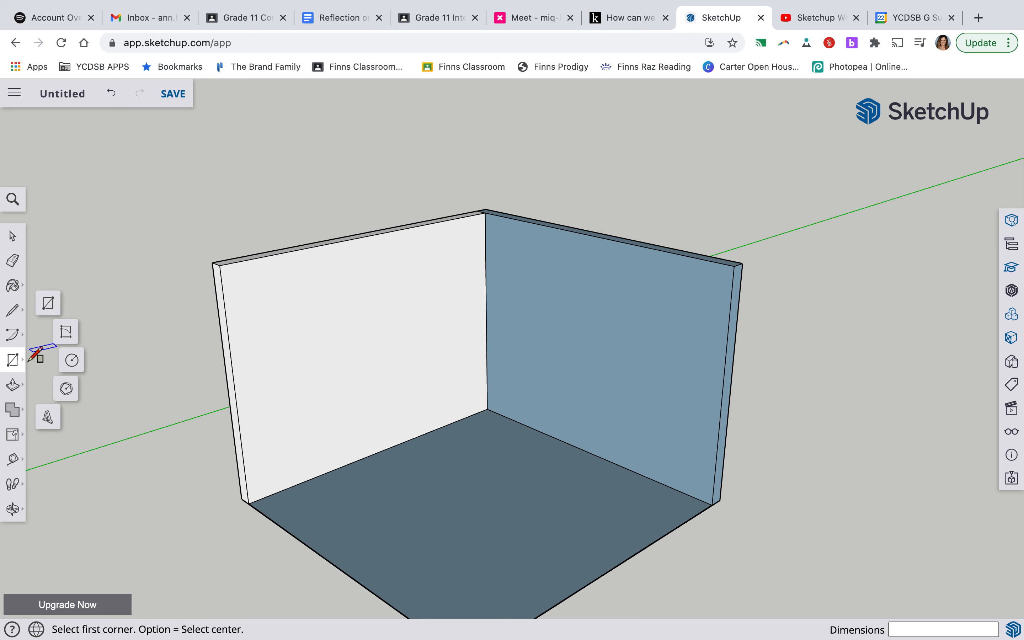
pyautogui.click(244, 286)
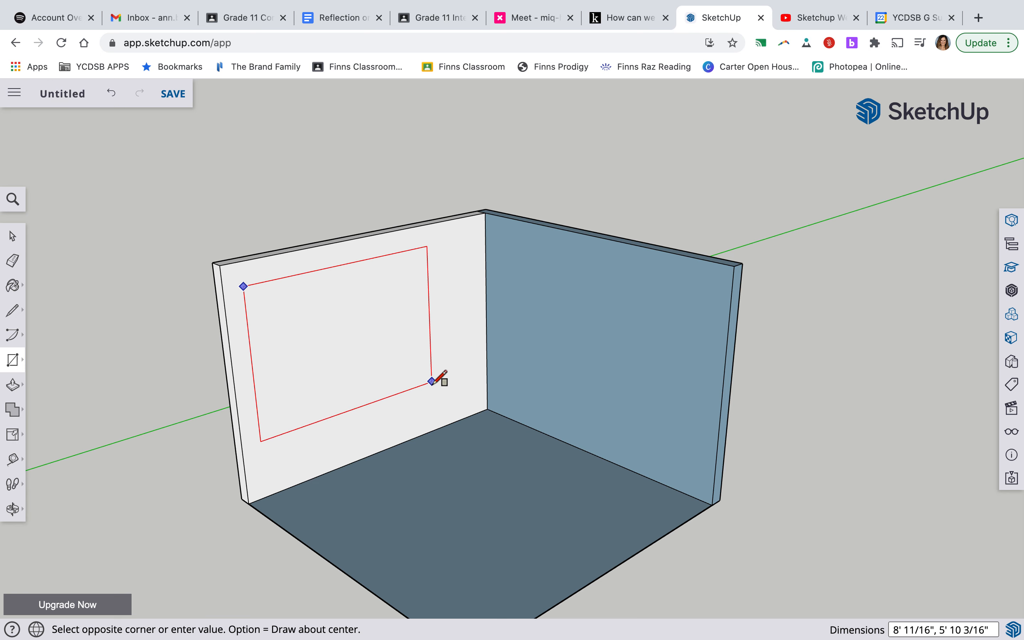
pyautogui.click(432, 384)
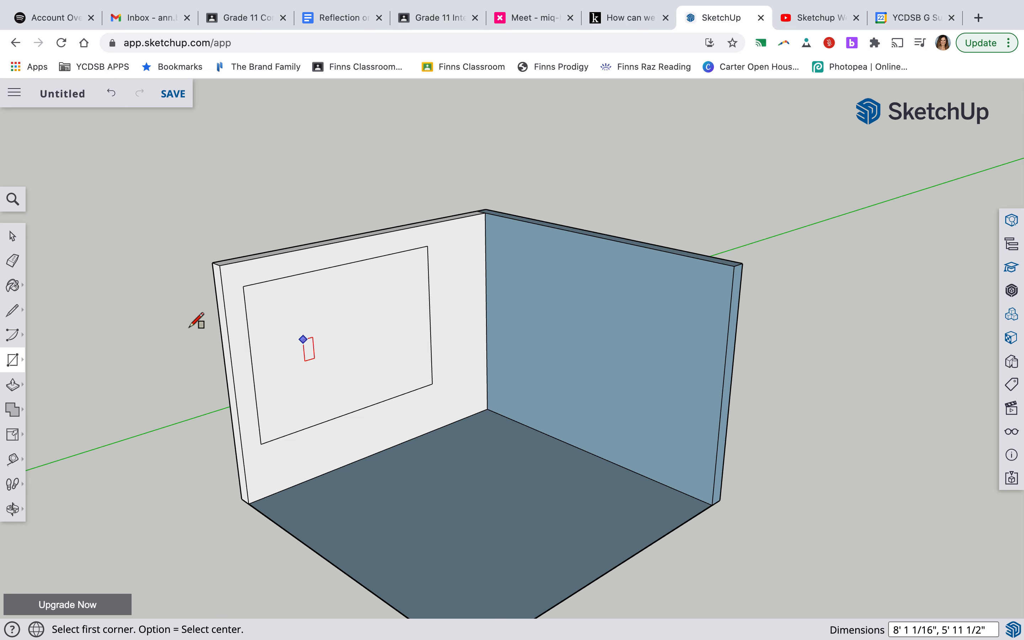
# Push the window rectangle 6" through the wall to cut the opening
pyautogui.click(22, 385)
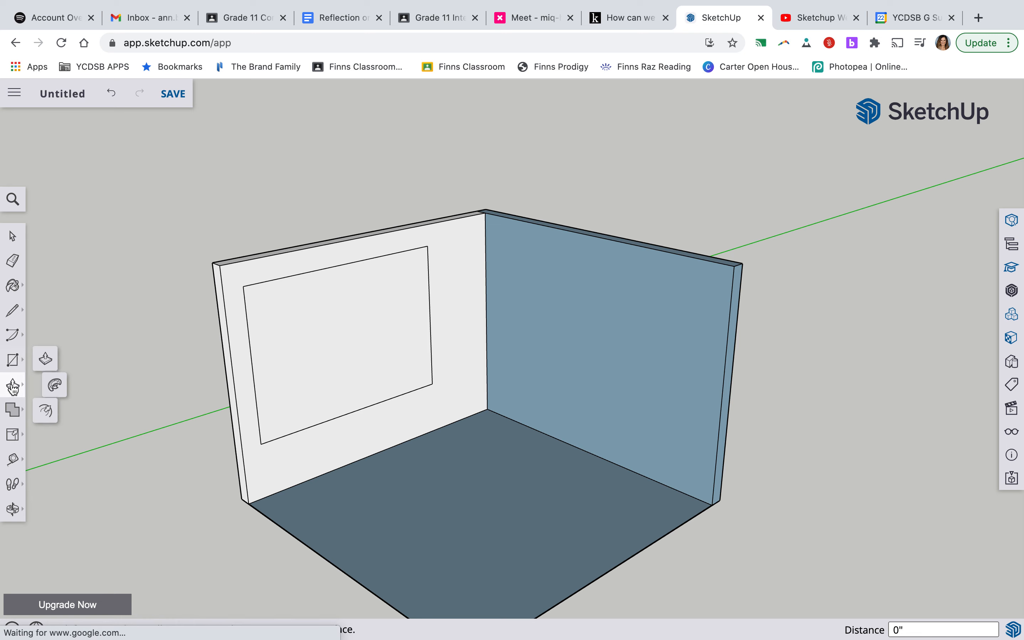
pyautogui.click(361, 381)
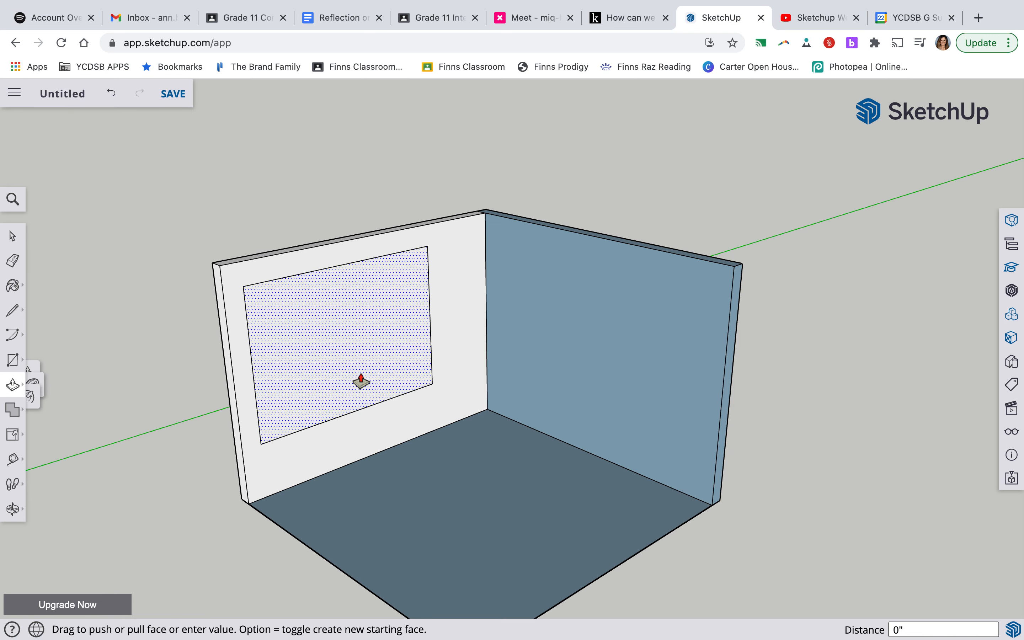
pyautogui.click(326, 338)
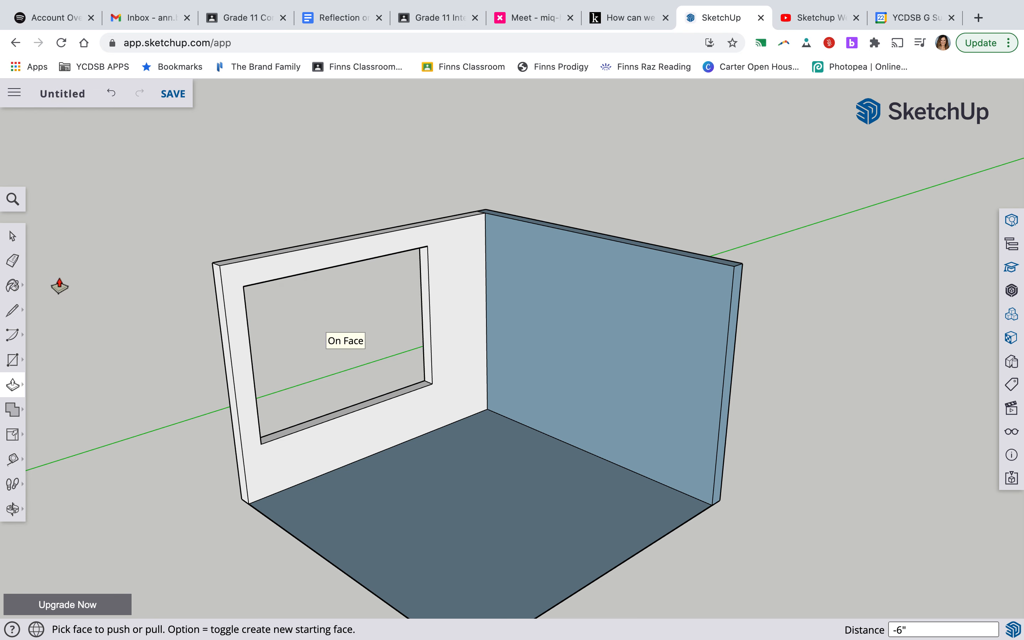
# Widen the window opening by about 2' toward the room corner and lower its sill by about 7"
pyautogui.click(16, 387)
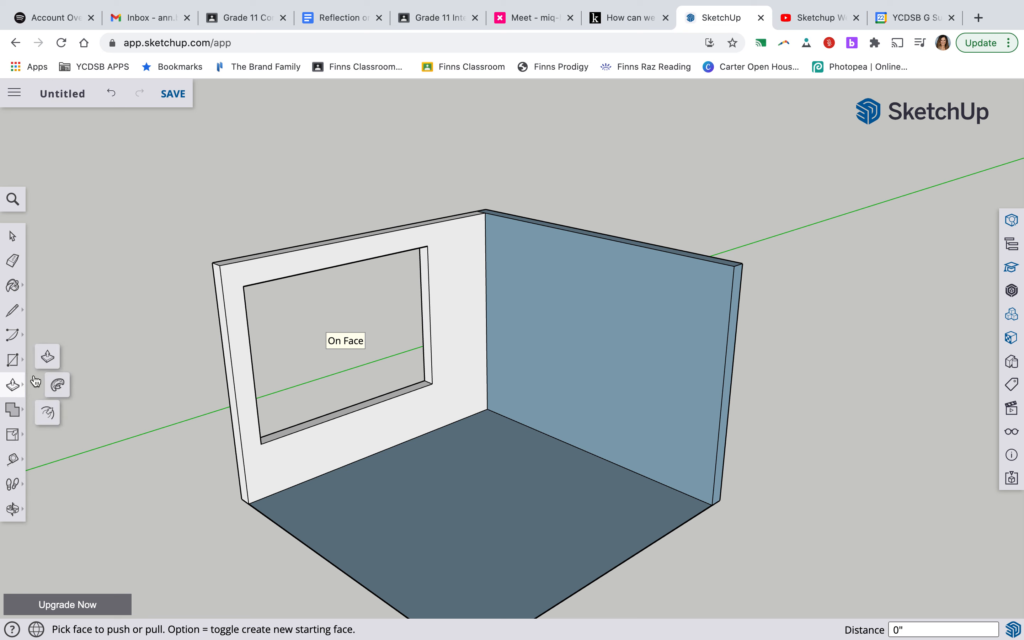
pyautogui.click(425, 328)
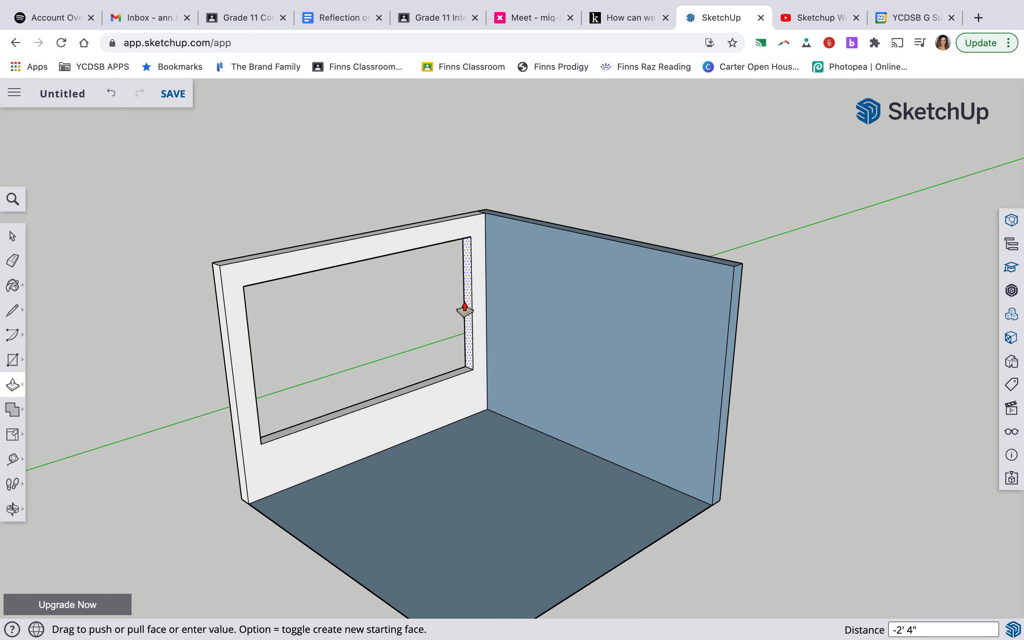
pyautogui.click(459, 313)
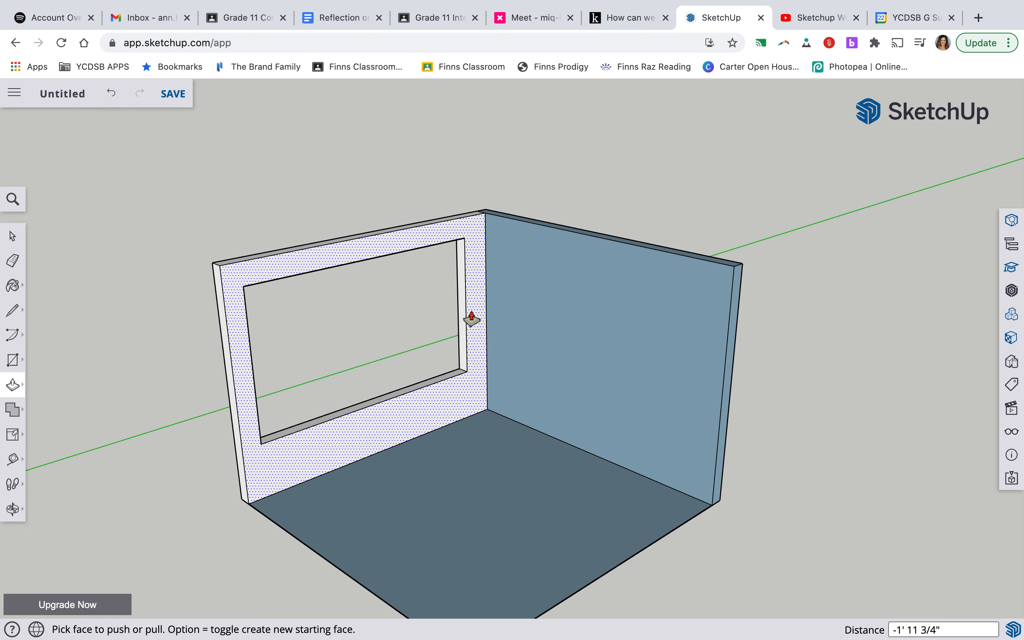
pyautogui.click(329, 421)
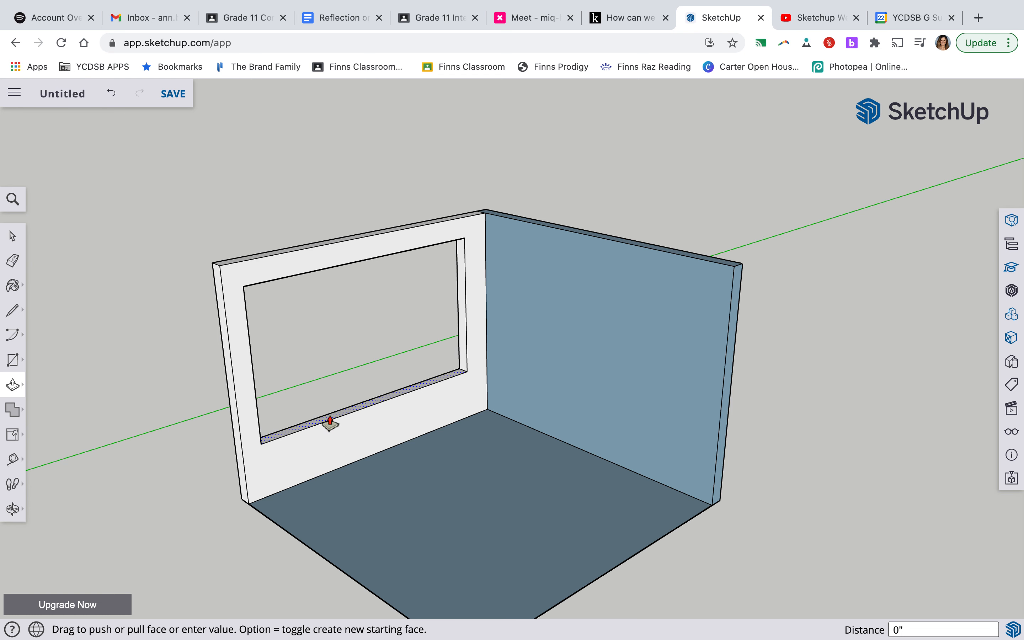
pyautogui.moveTo(331, 449); pyautogui.dragTo(325, 435)
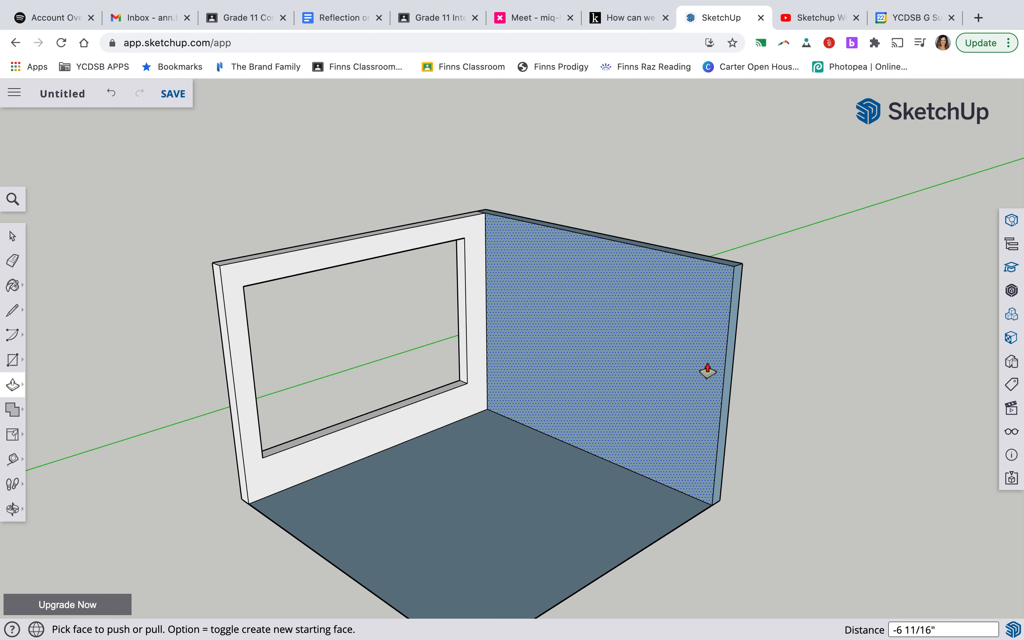
# Save the model as "Room corner" in the SketchUp project
pyautogui.click(178, 92)
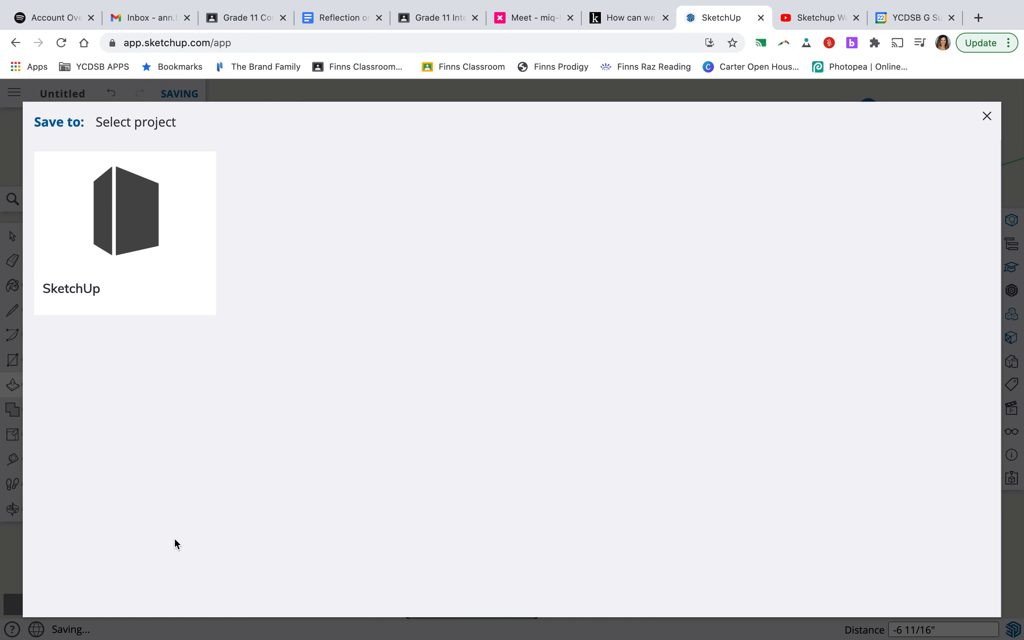
pyautogui.click(124, 274)
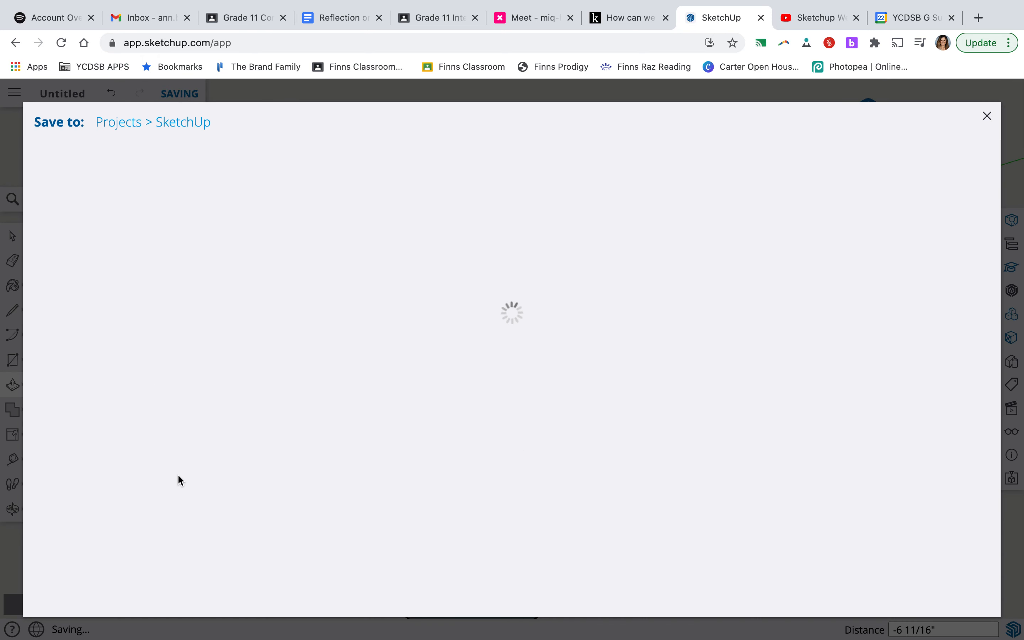
pyautogui.write('RO')
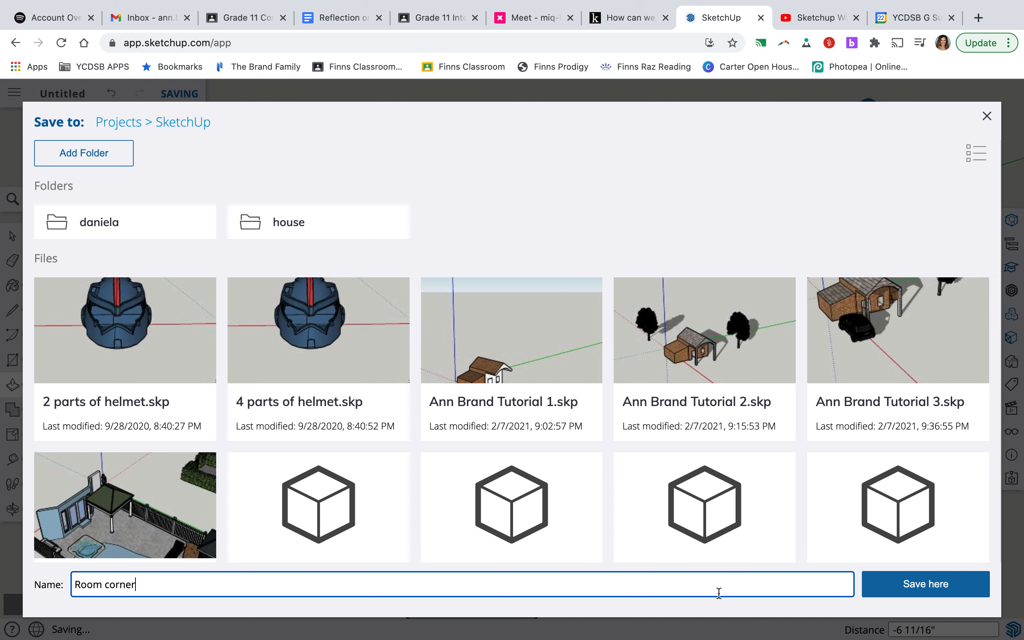
pyautogui.click(928, 593)
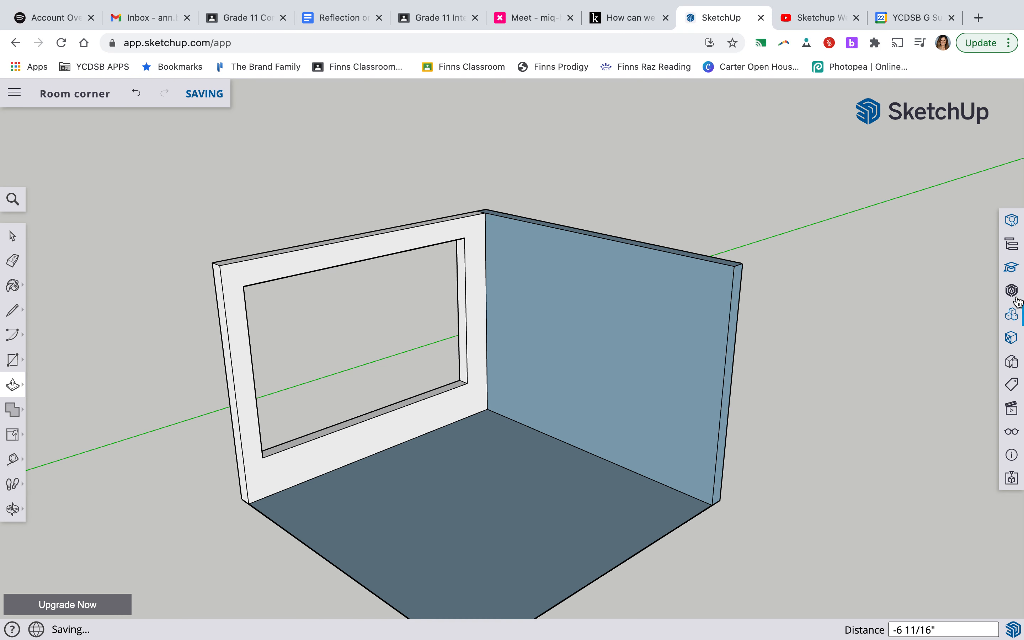
# Search the 3D Warehouse for "window" and place the Window (Non-CGM) model outside the room beside the white wall
pyautogui.click(1011, 220)
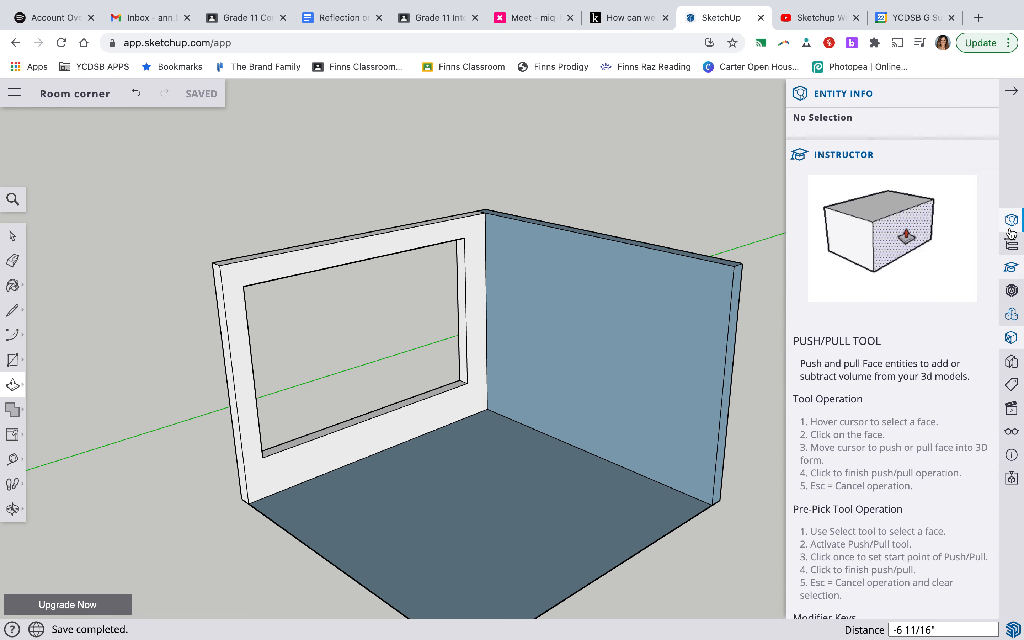
pyautogui.click(1011, 313)
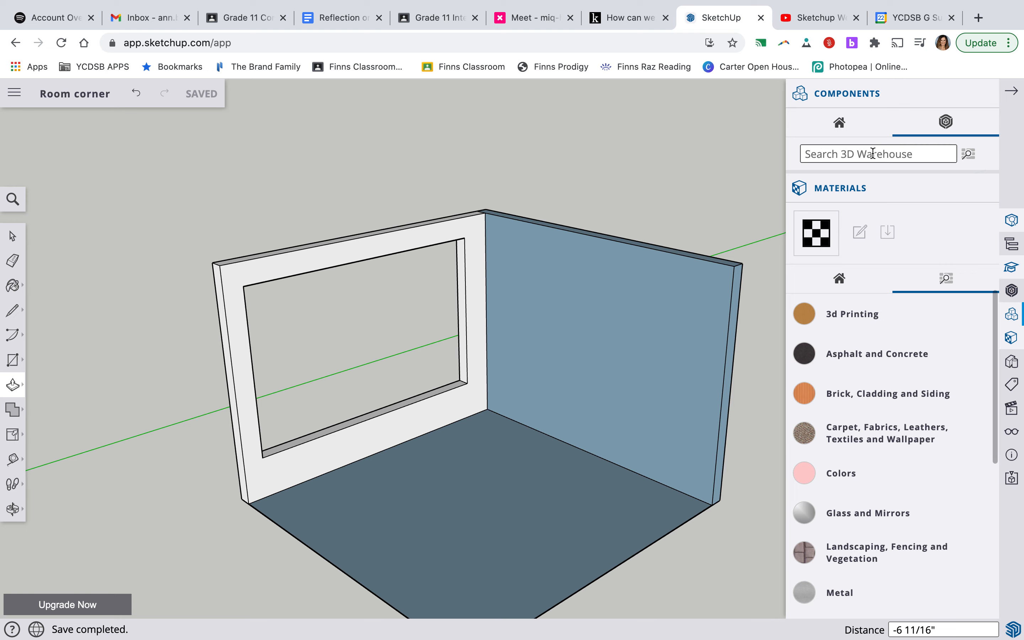
pyautogui.write('window')
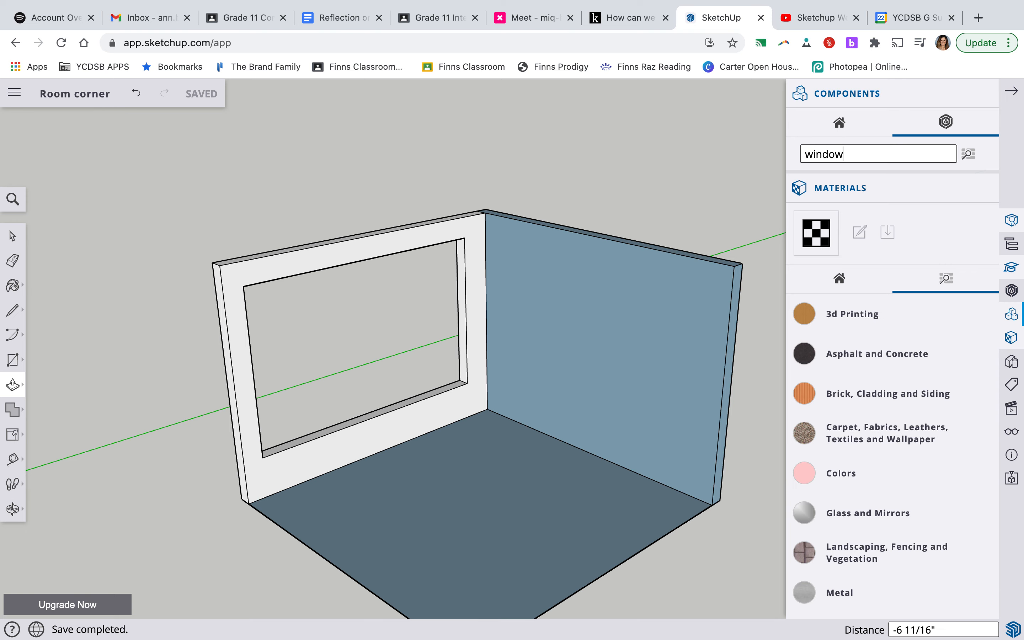
pyautogui.press('Return')
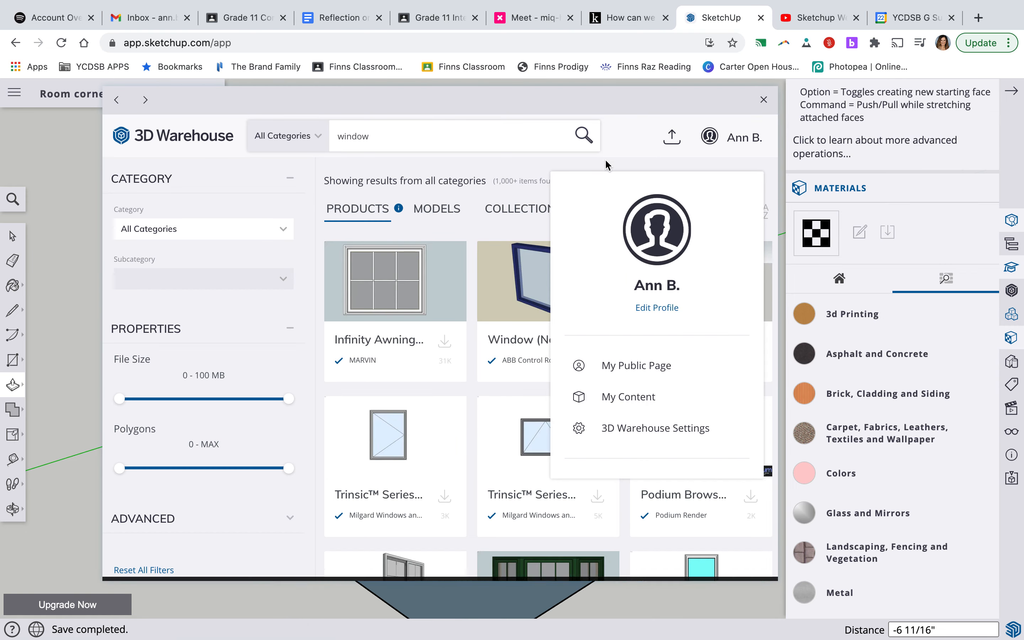
pyautogui.click(534, 288)
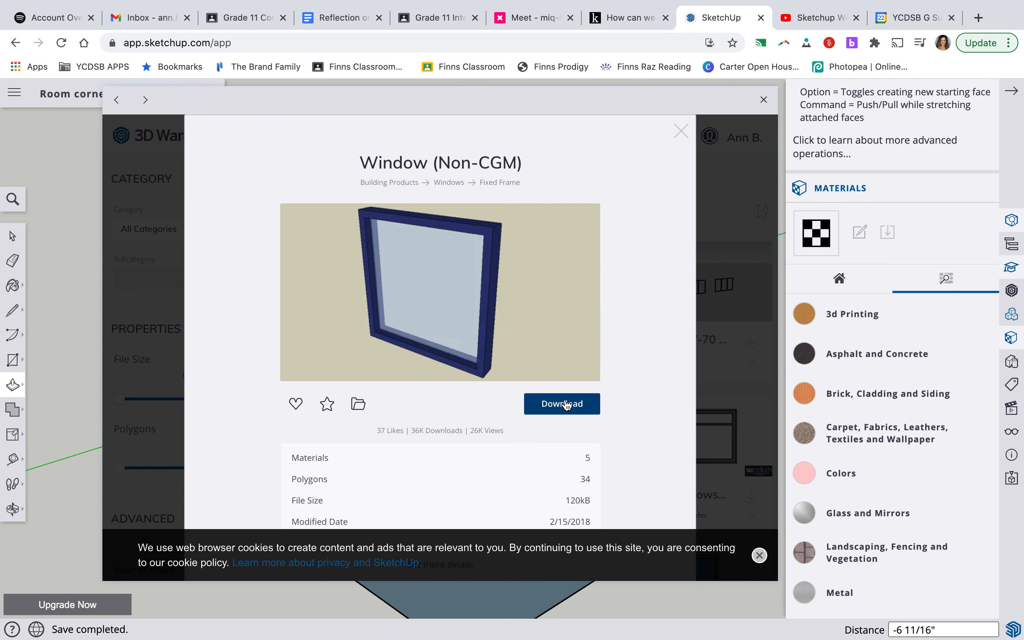
pyautogui.click(562, 404)
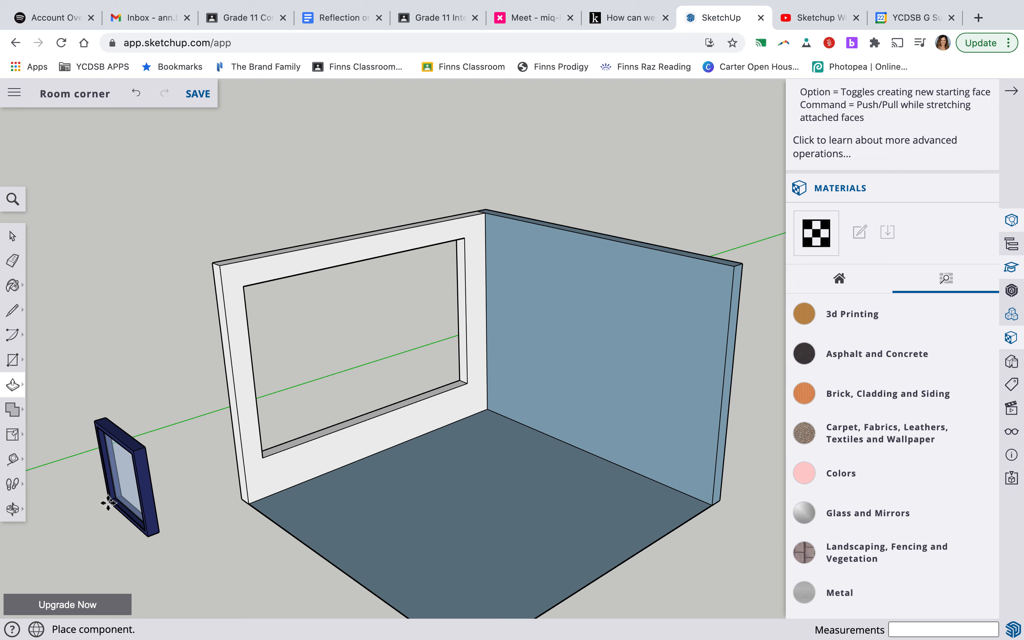
pyautogui.click(107, 495)
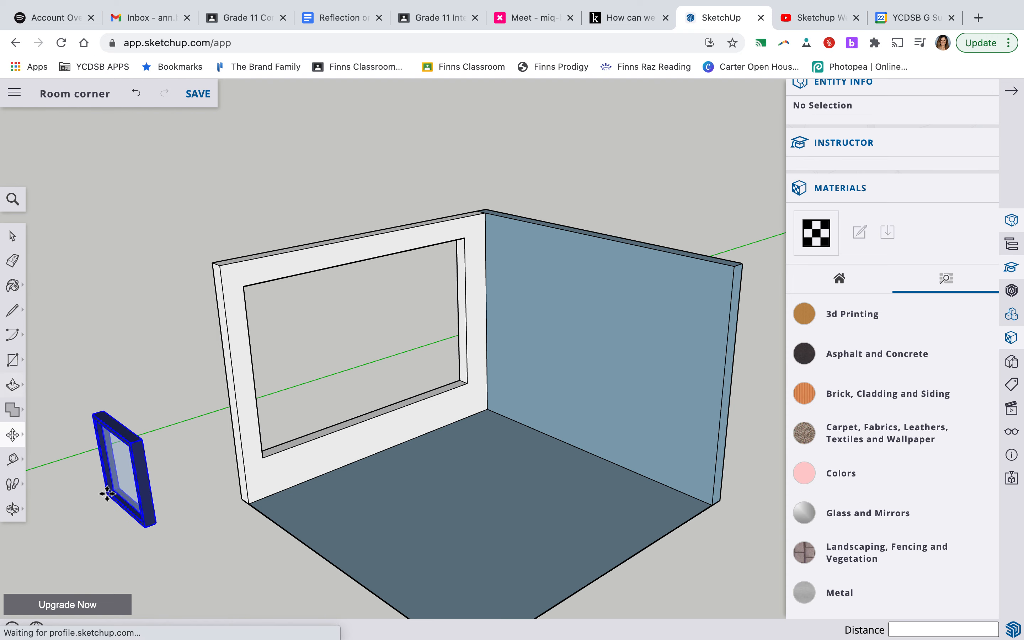
# Rotate the window component 90 degrees in the ground plane to line it up with the white wall
pyautogui.scroll(-2, 123, 502)
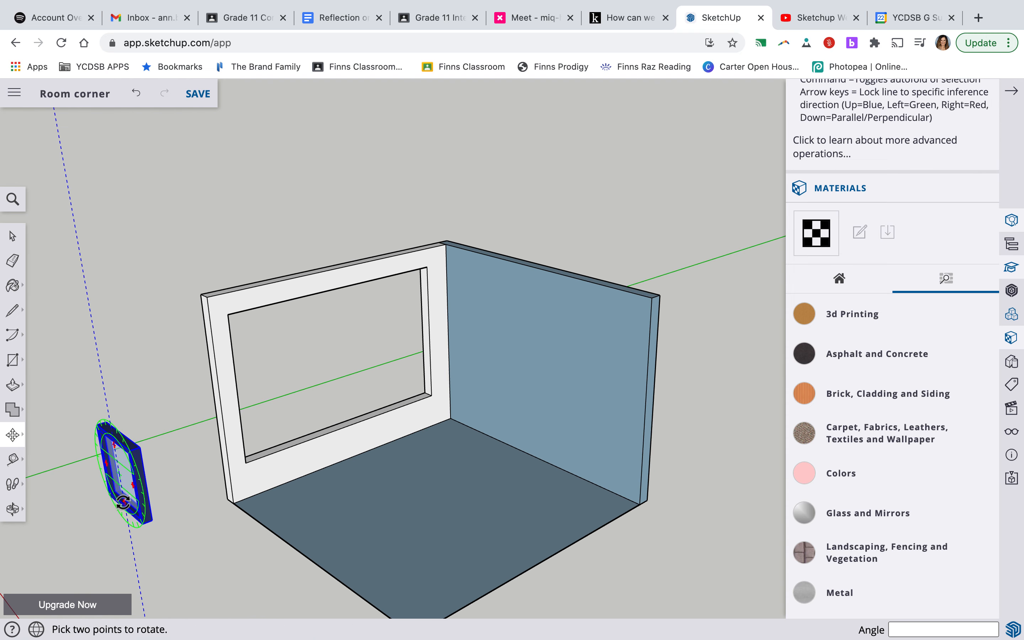
pyautogui.press('h')
pyautogui.moveTo(126, 530); pyautogui.dragTo(368, 392)
pyautogui.click(13, 435)
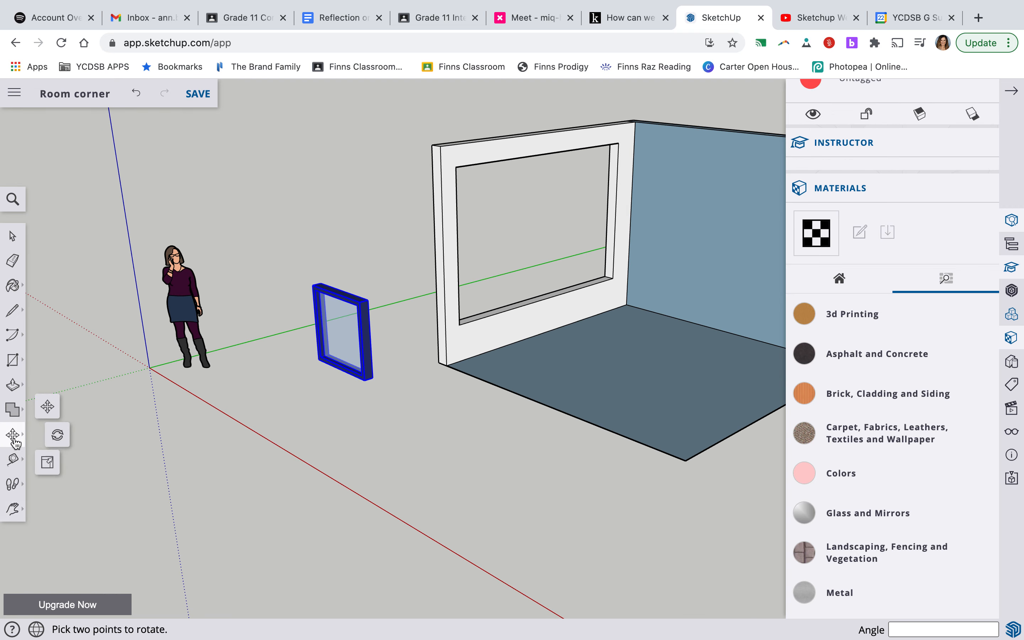
pyautogui.click(58, 436)
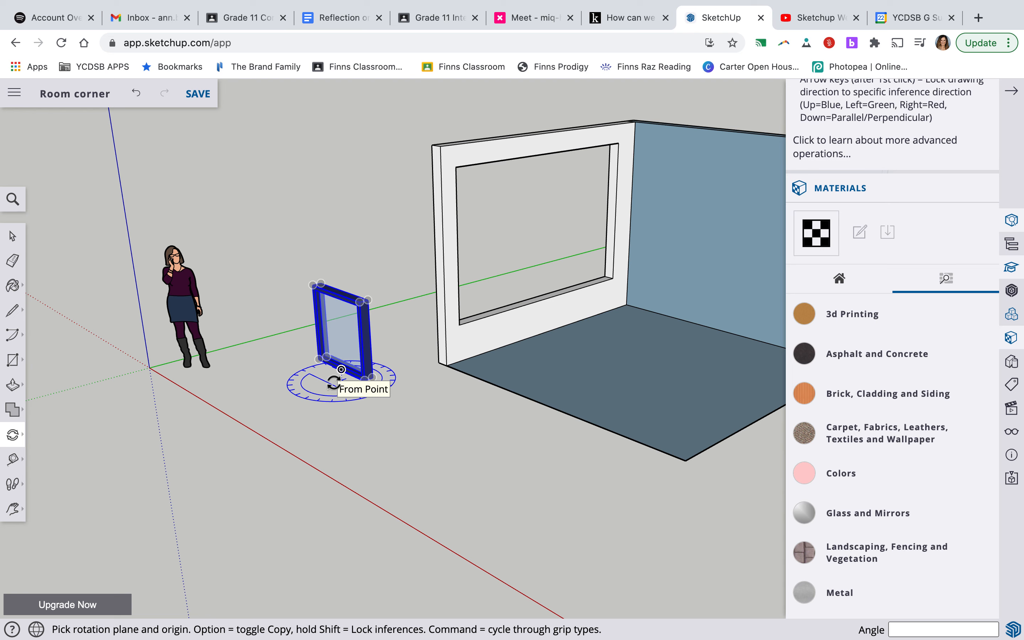
pyautogui.click(341, 369)
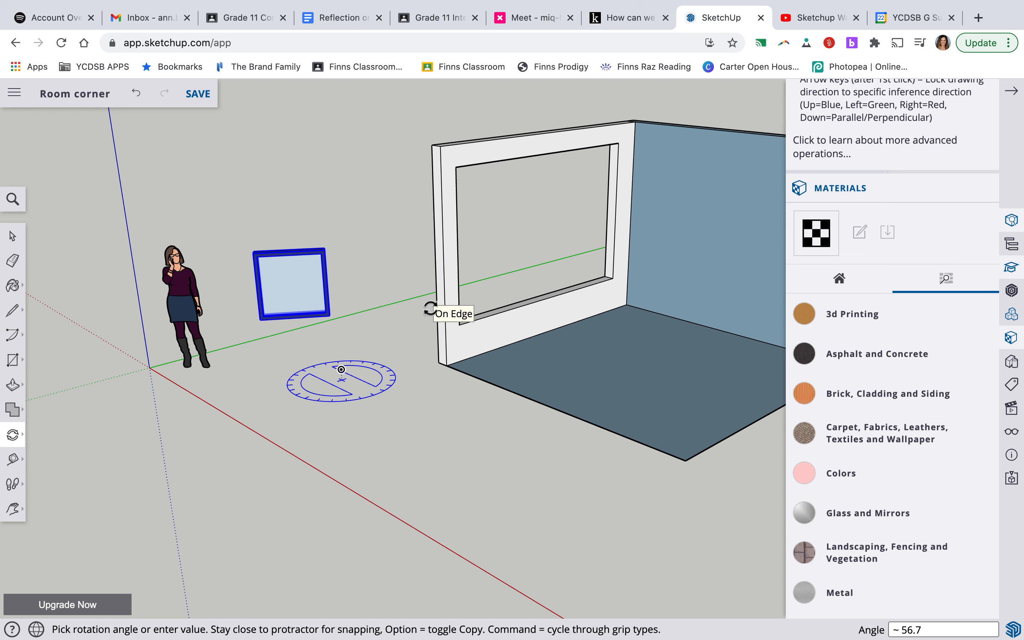
pyautogui.press('Escape')
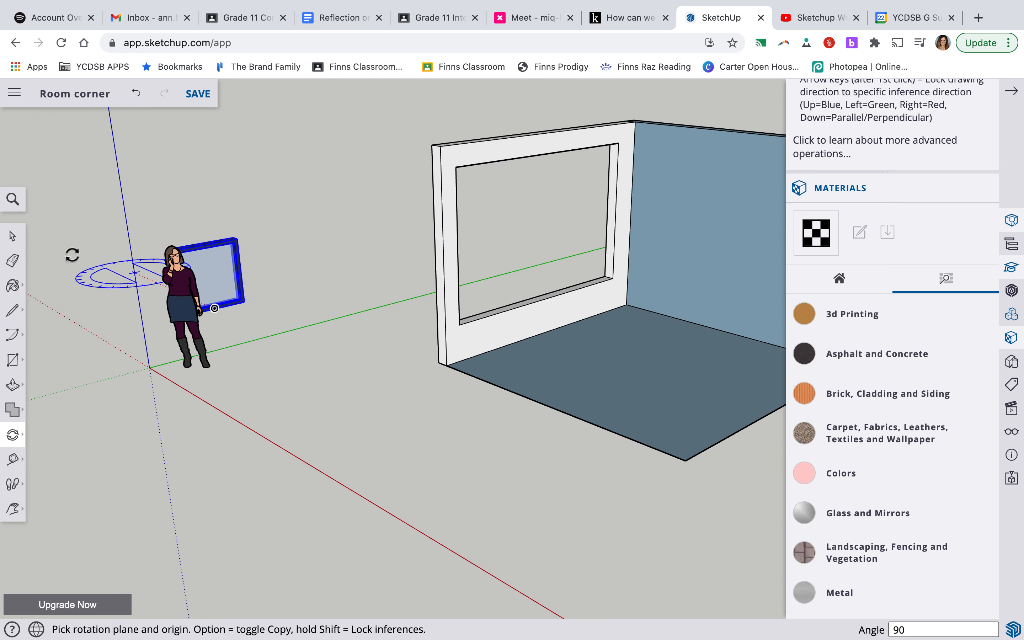
# Move the window component about 17'10" into the white wall at the corner end of the opening
pyautogui.click(16, 435)
pyautogui.click(47, 407)
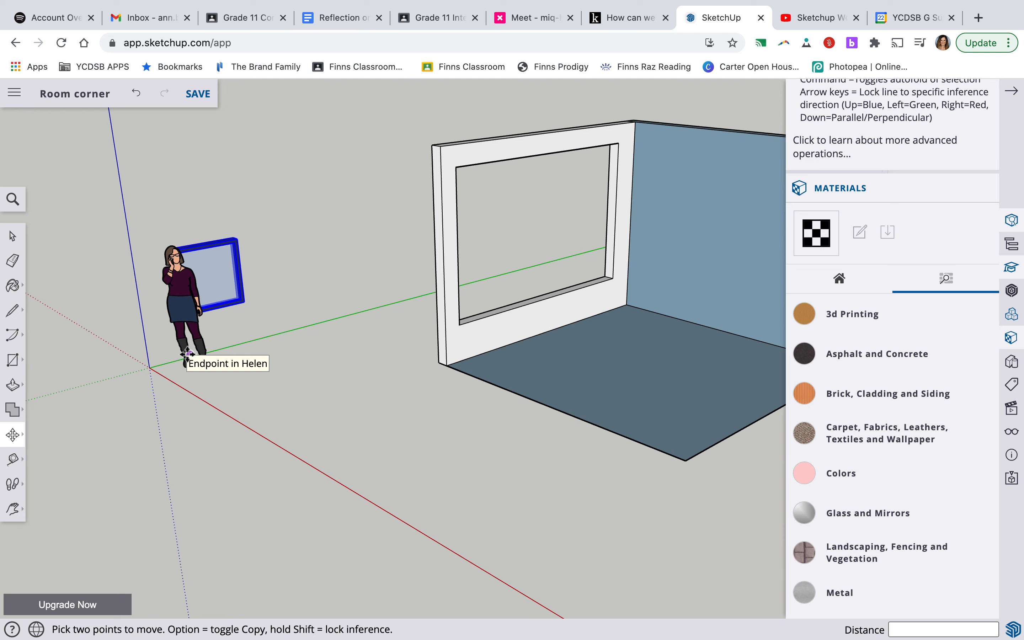
pyautogui.click(218, 280)
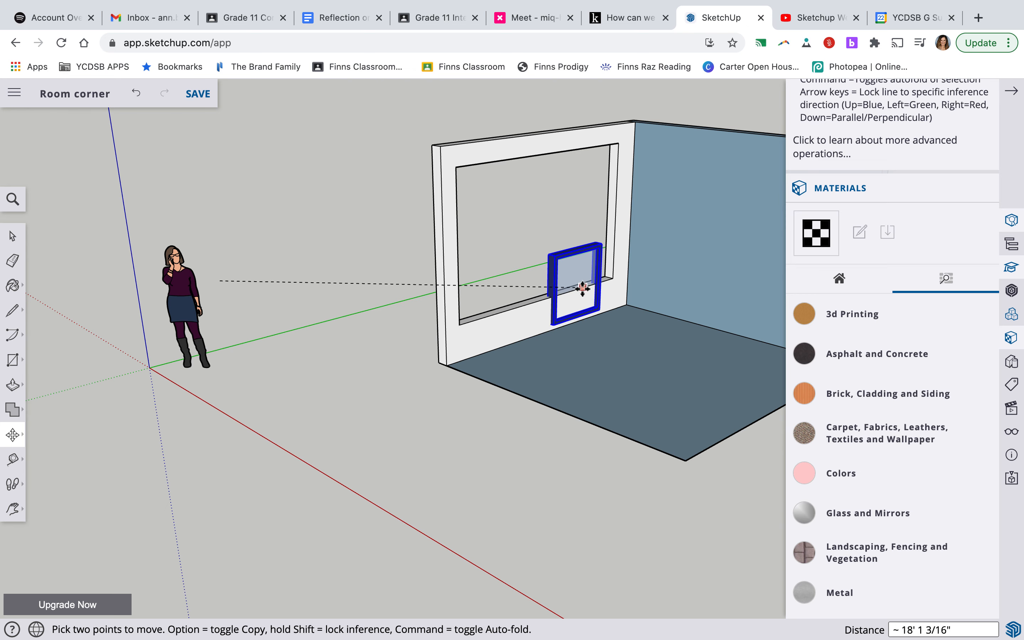
pyautogui.click(583, 290)
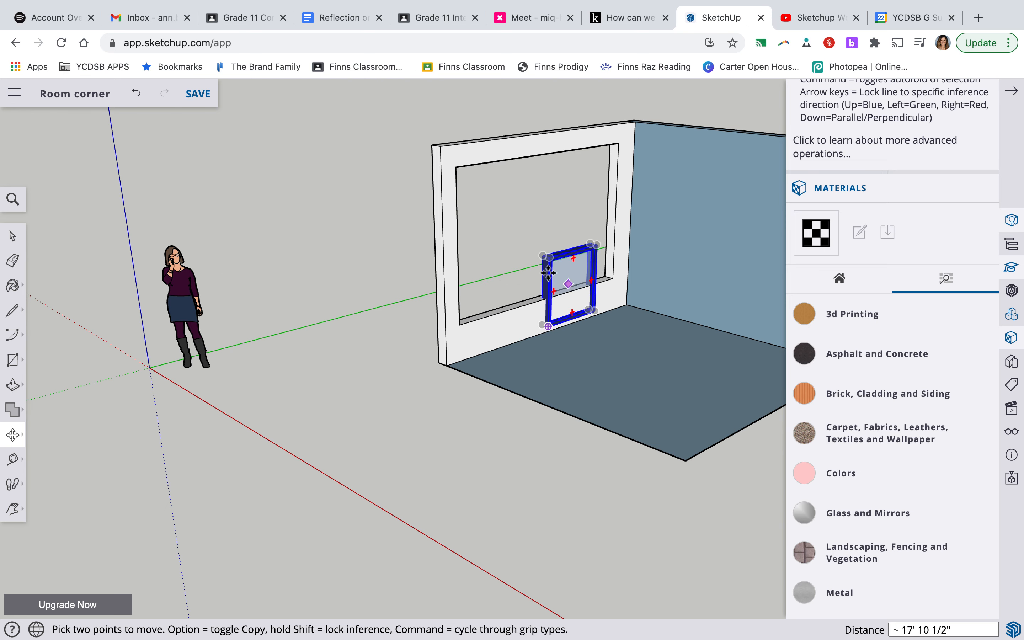
# Shift the window component 1 1/2" along the red axis within the white wall
pyautogui.scroll(5, 537, 278)
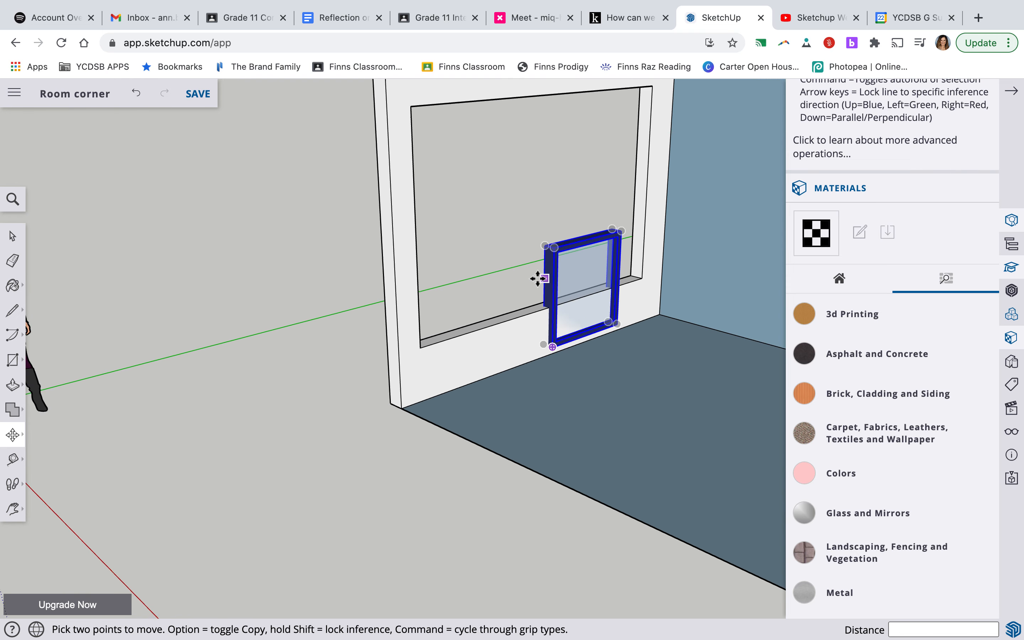
pyautogui.scroll(4, 537, 278)
pyautogui.click(554, 302)
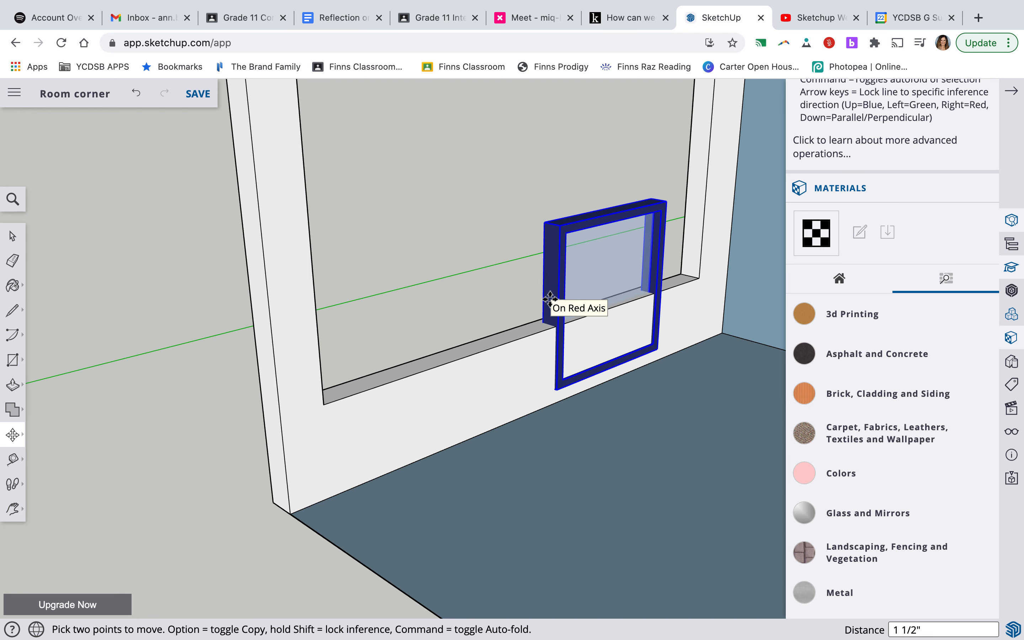
pyautogui.click(549, 300)
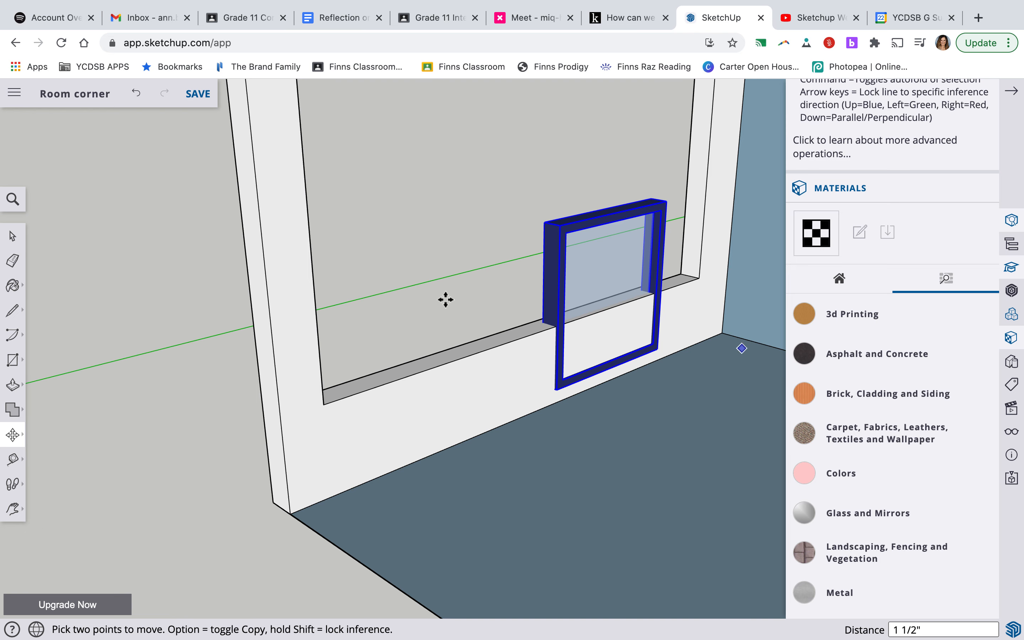
pyautogui.click(13, 409)
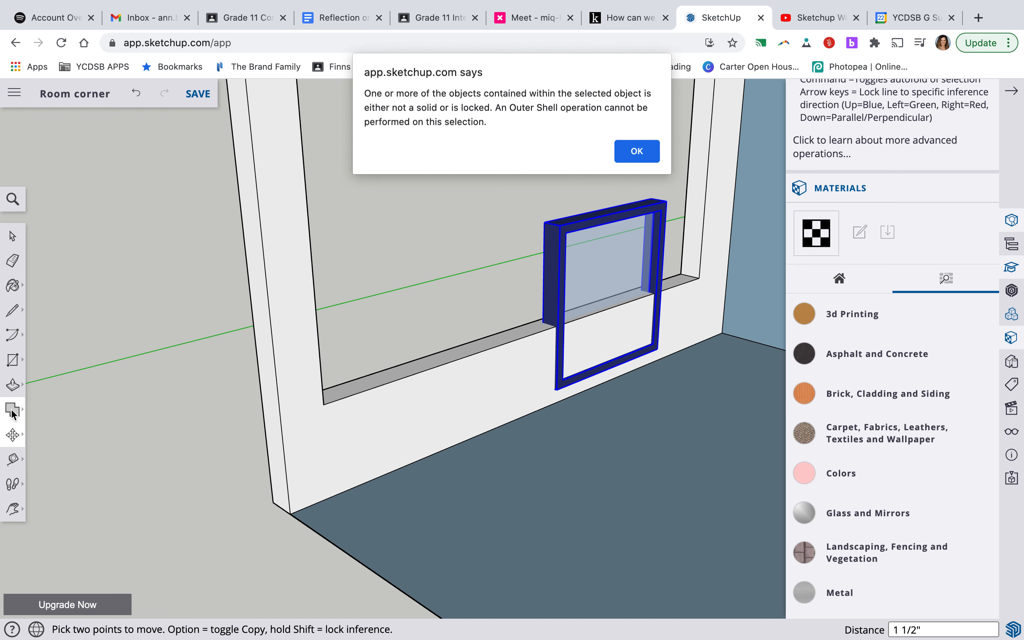
pyautogui.click(651, 151)
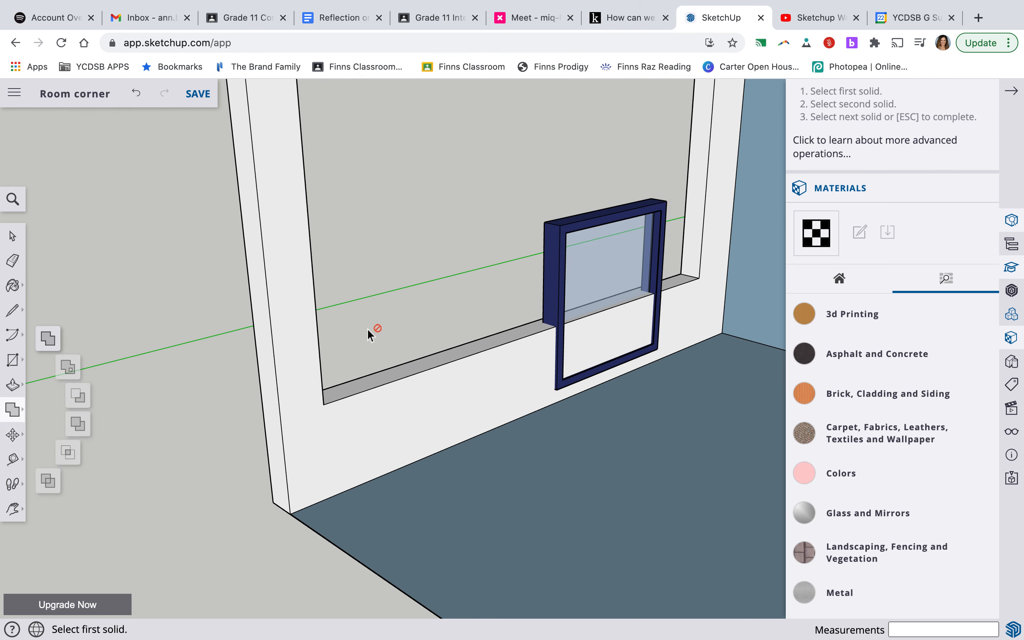
# Scale the window component by 2.64 along the red axis away from the room corner, and undo a further 1.26 stretch toward the corner
pyautogui.click(13, 434)
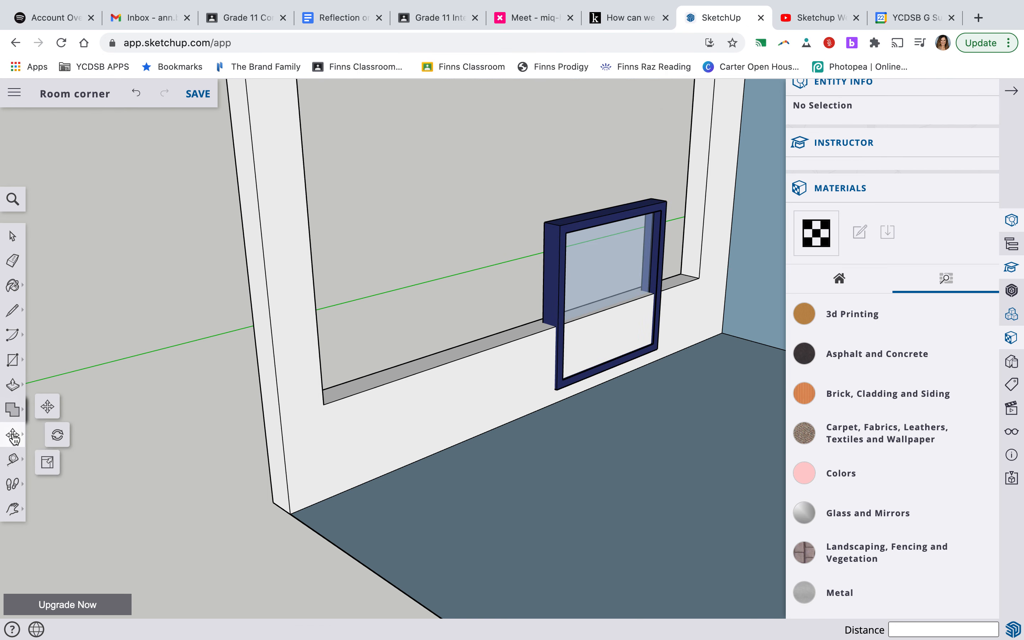
pyautogui.click(47, 464)
pyautogui.click(550, 296)
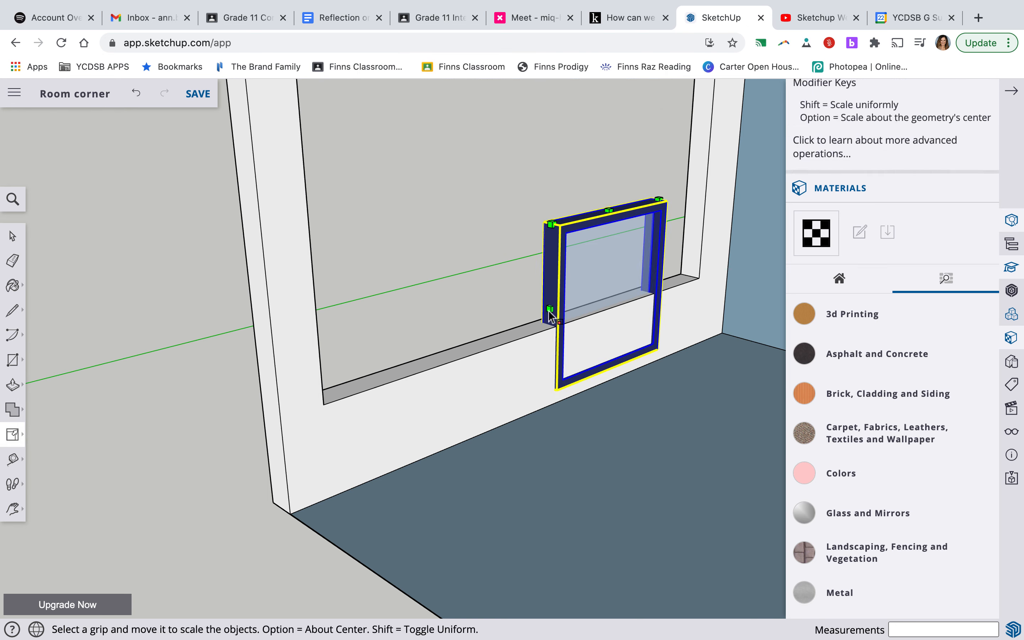
pyautogui.click(17, 436)
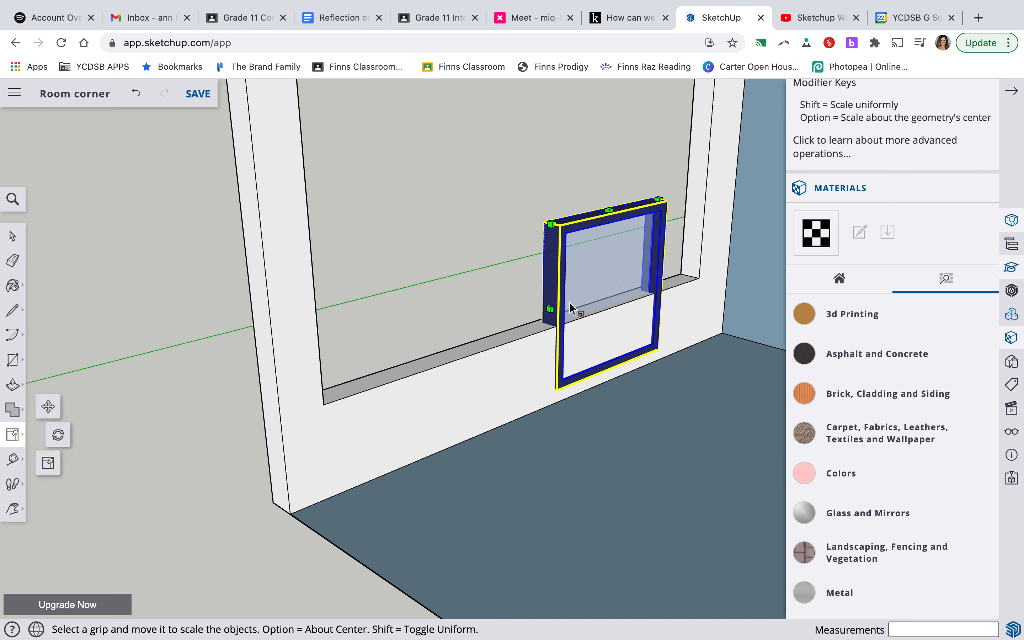
pyautogui.moveTo(549, 309); pyautogui.dragTo(309, 385)
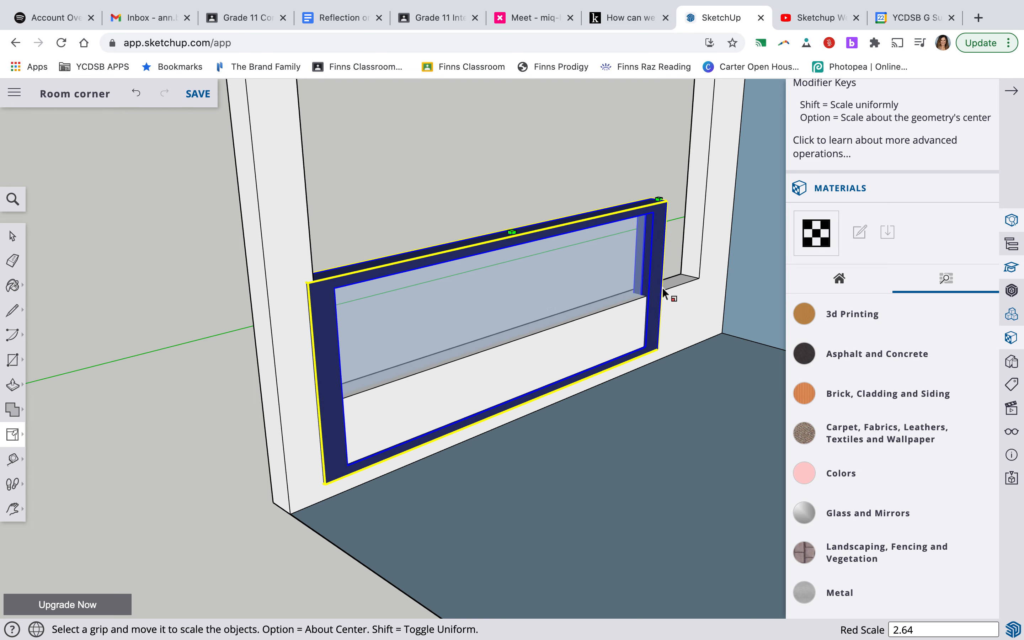
pyautogui.moveTo(655, 278); pyautogui.dragTo(714, 245)
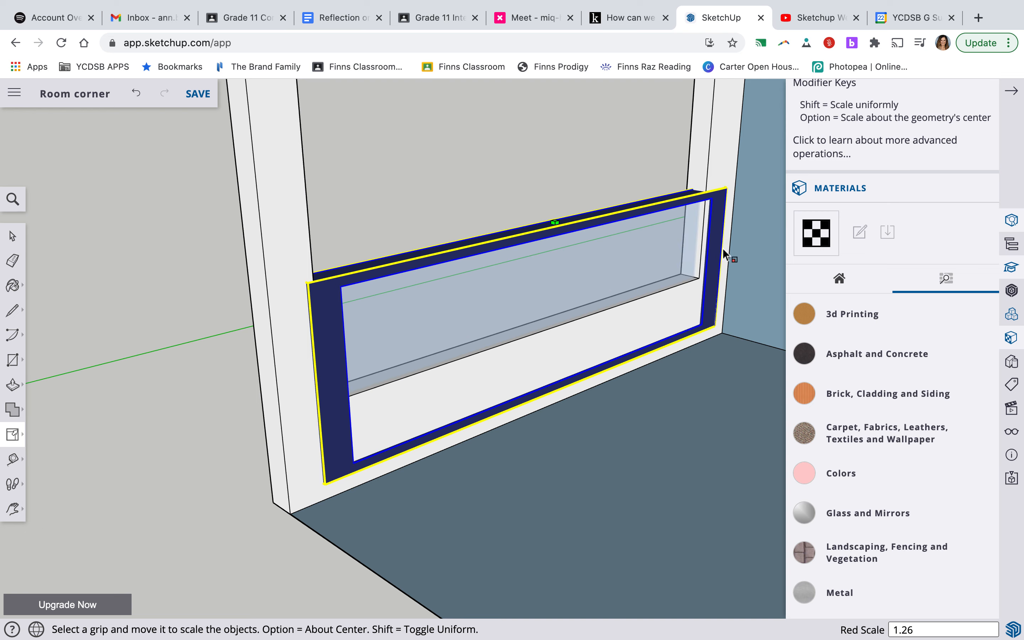
pyautogui.press('super+z')
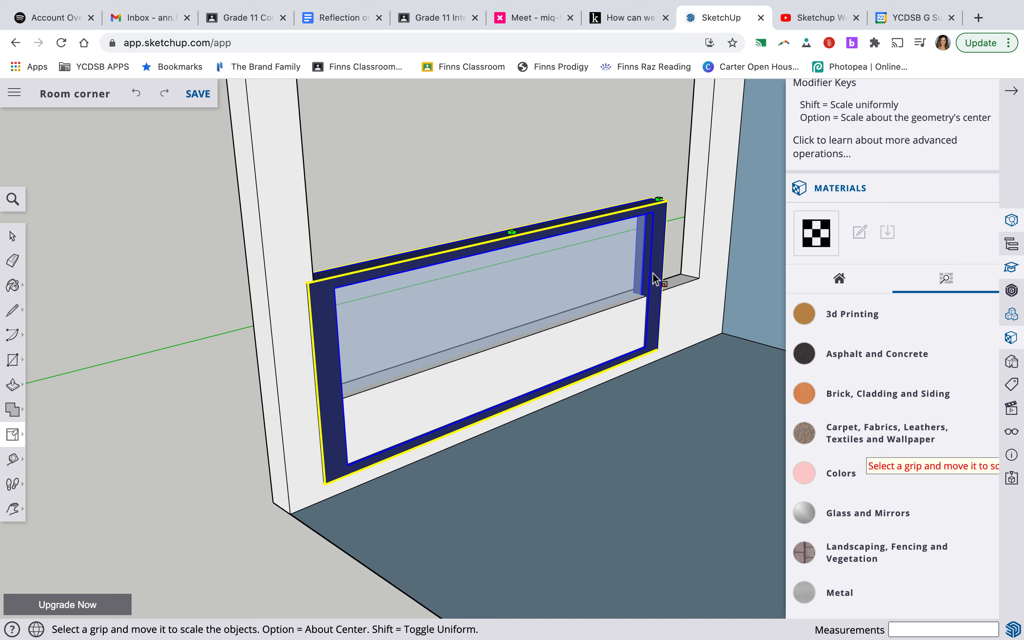
# Scale the window component's height by about 2.38 along the blue axis, up toward the top edge of the opening
pyautogui.scroll(-4, 652, 285)
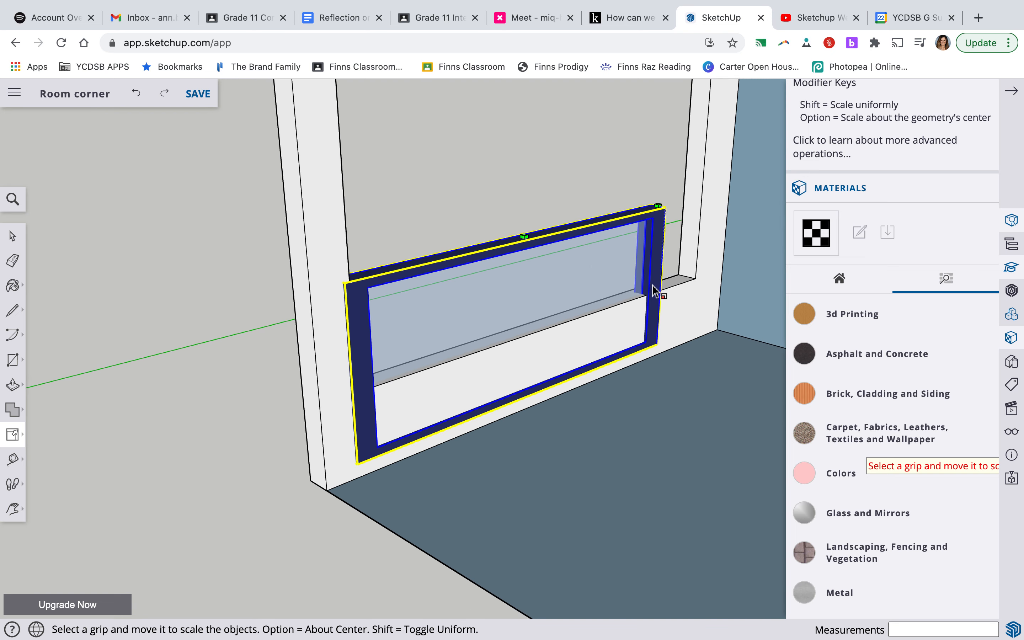
pyautogui.click(1013, 92)
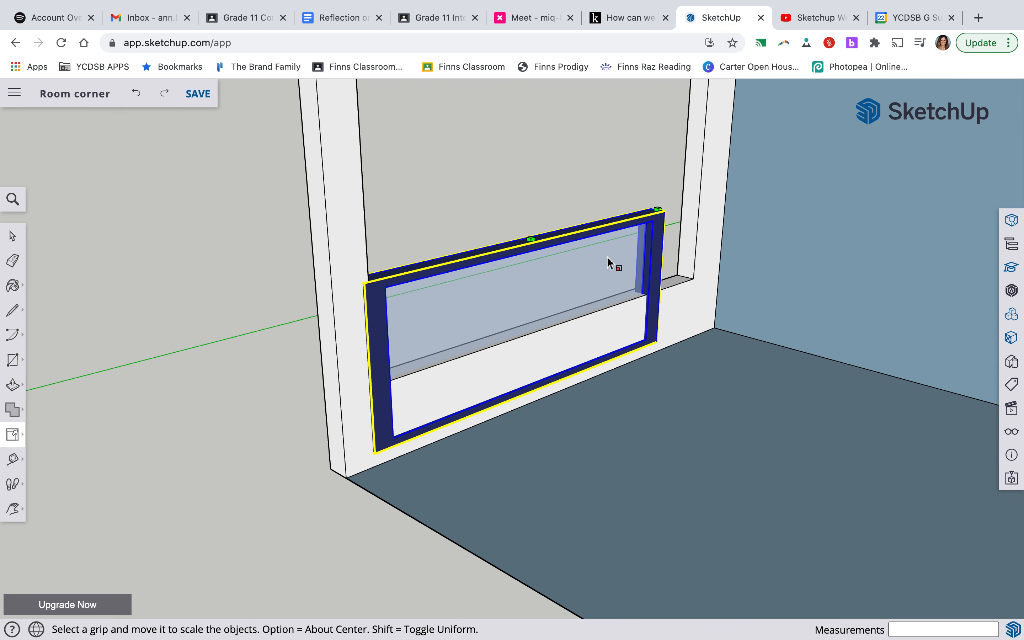
pyautogui.moveTo(530, 238); pyautogui.dragTo(487, 108)
pyautogui.scroll(-6, 487, 108)
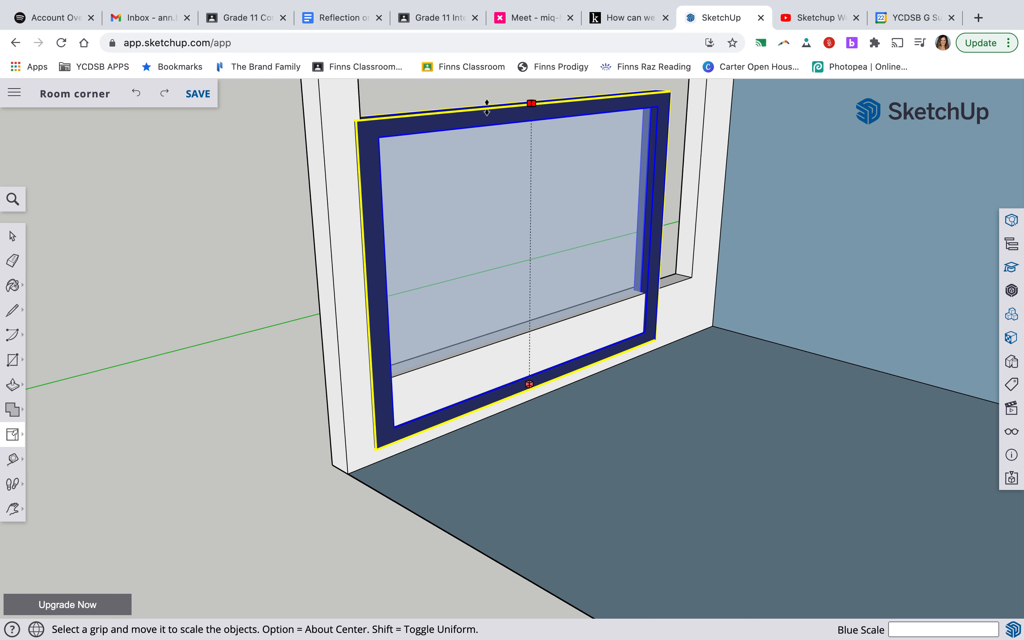
pyautogui.press('h')
pyautogui.moveTo(505, 133); pyautogui.dragTo(454, 277)
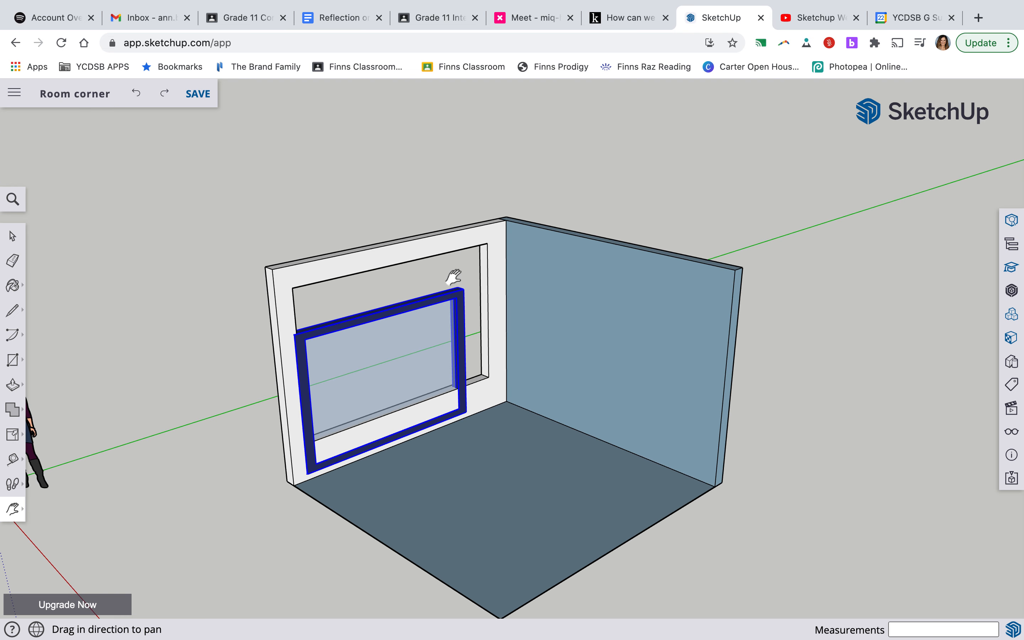
pyautogui.press('m')
pyautogui.moveTo(456, 277); pyautogui.dragTo(367, 268)
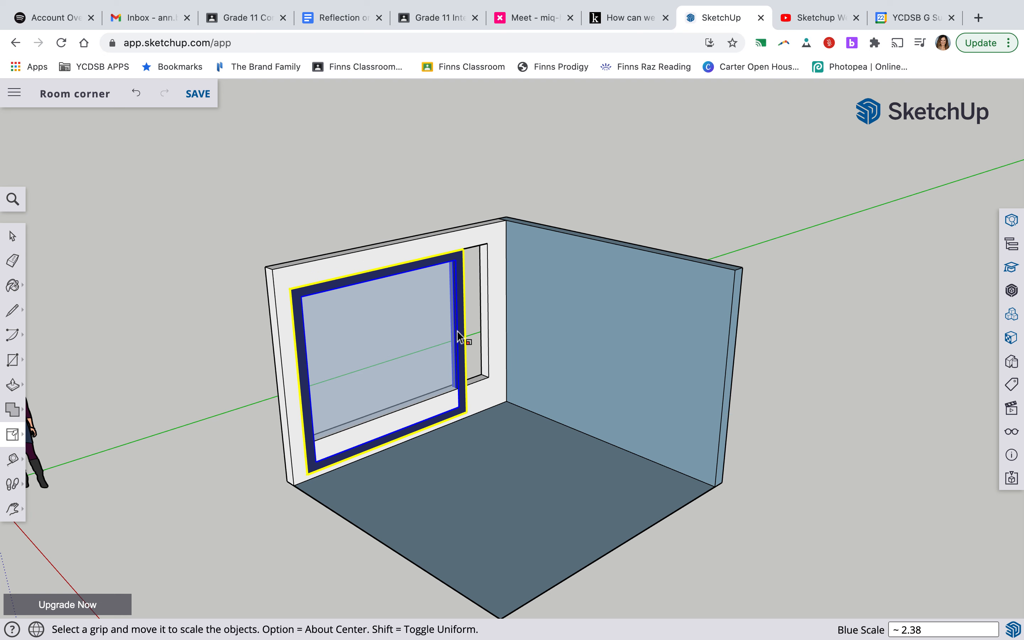
# Scale the window component by 1.23 along the red axis toward the corner and by 0.86 in height, raising its lower edge to the opening
pyautogui.moveTo(465, 338); pyautogui.dragTo(494, 320)
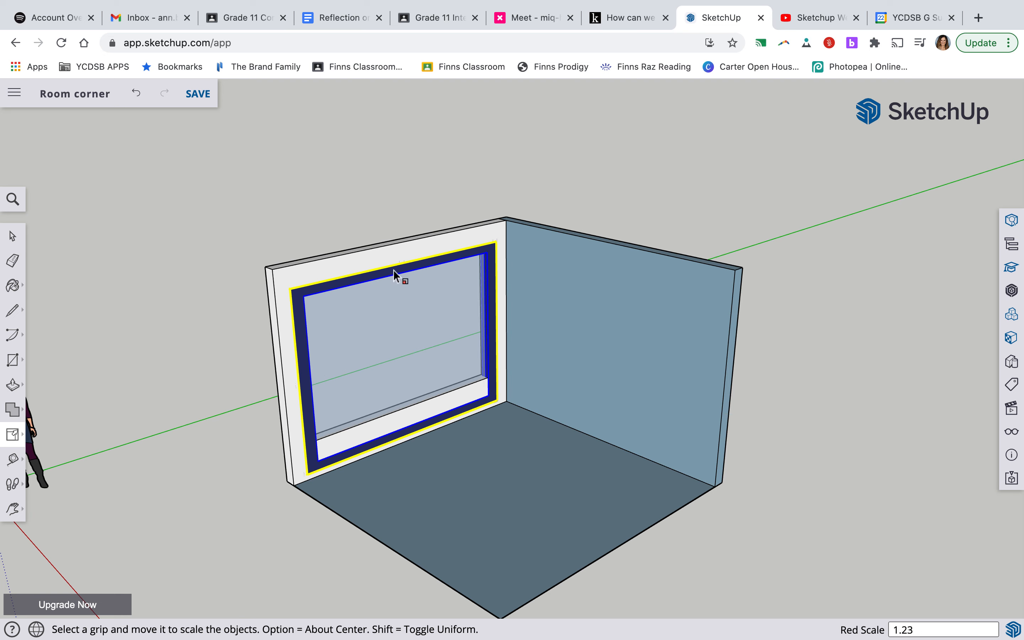
pyautogui.press('o')
pyautogui.moveTo(457, 366); pyautogui.dragTo(407, 306)
pyautogui.scroll(10, 407, 344)
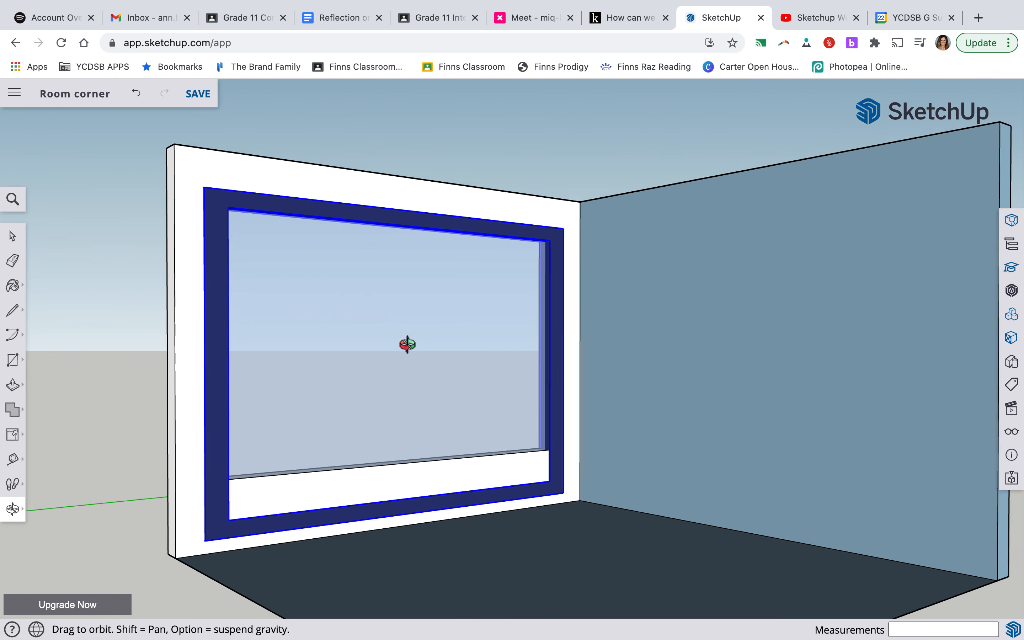
pyautogui.scroll(-1, 407, 345)
pyautogui.press('s')
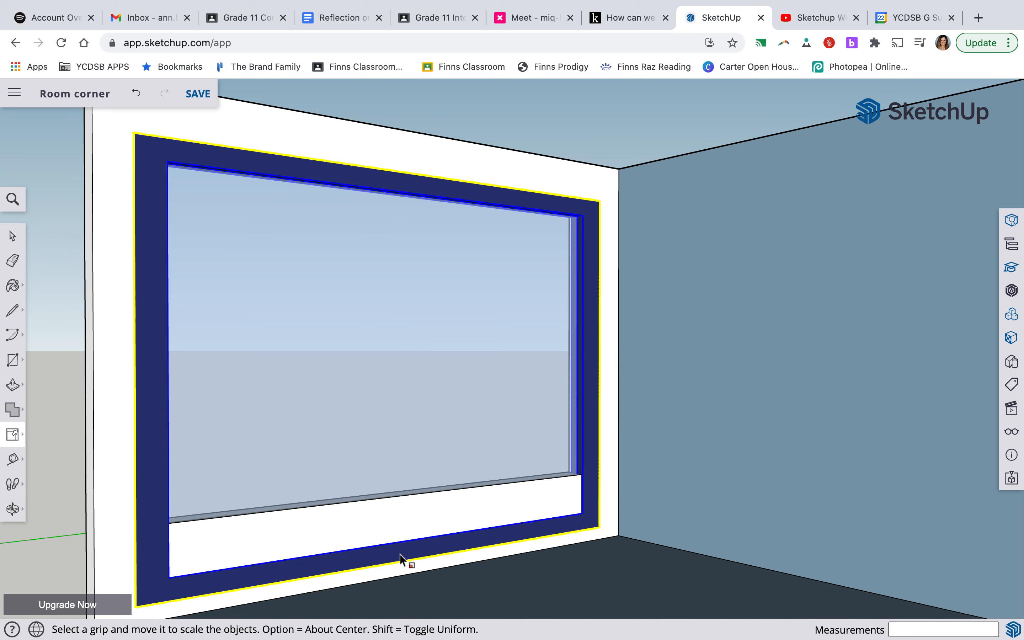
pyautogui.moveTo(404, 560); pyautogui.dragTo(406, 505)
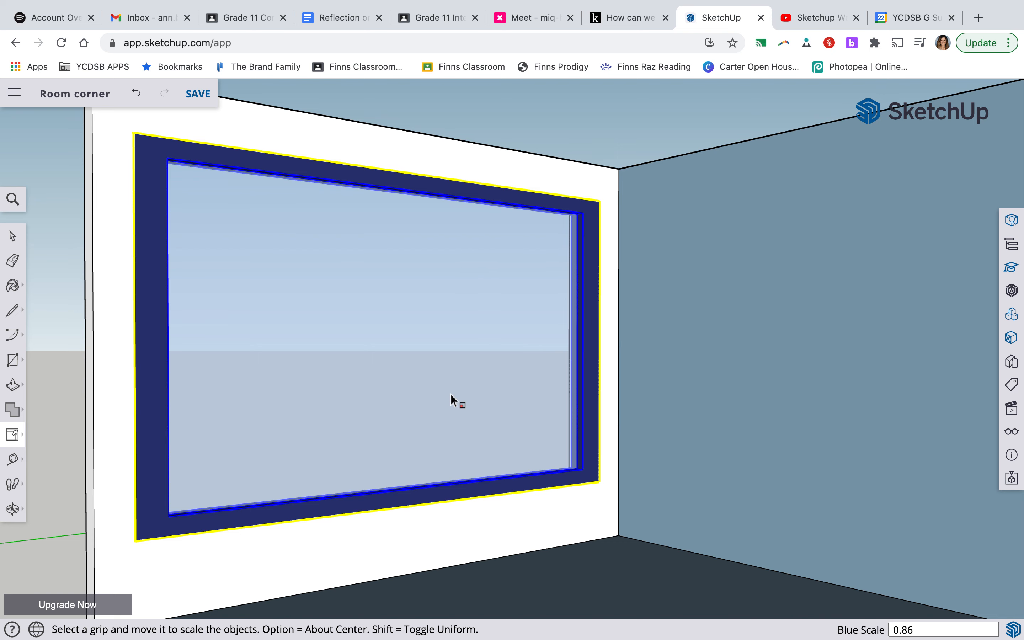
pyautogui.scroll(-5, 450, 393)
pyautogui.scroll(-2, 451, 394)
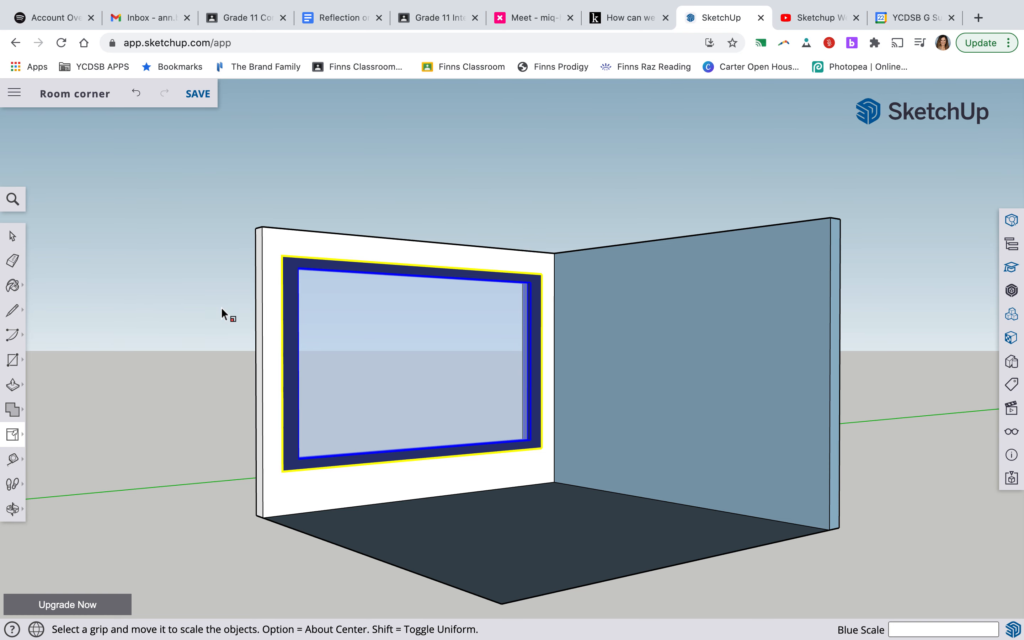
pyautogui.click(12, 236)
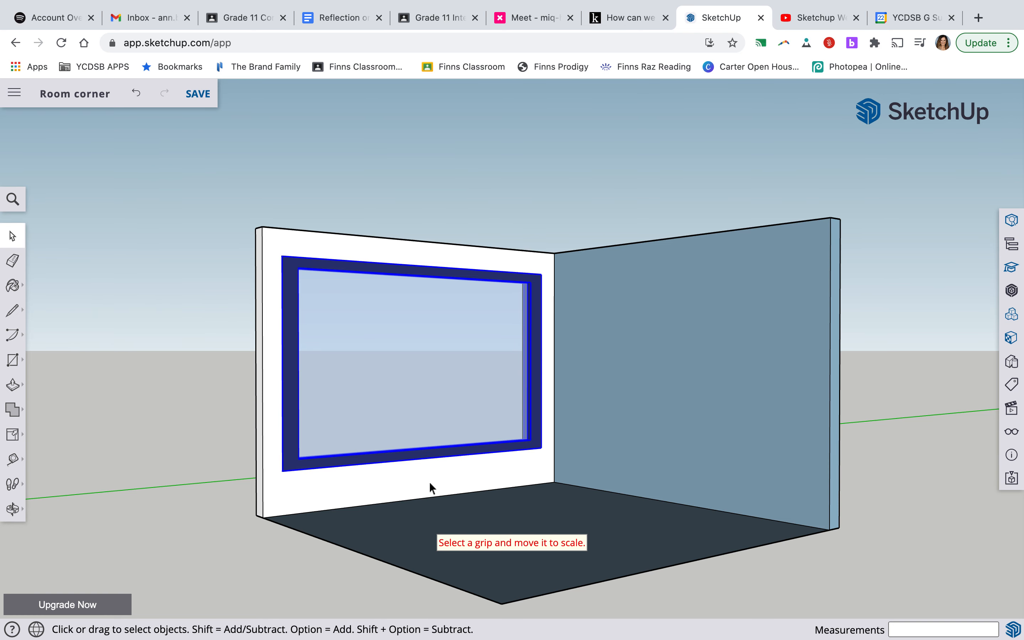
# Examine the window frame's fit in the opening from the outer side of the white wall and from inside the room
pyautogui.scroll(-2, 463, 454)
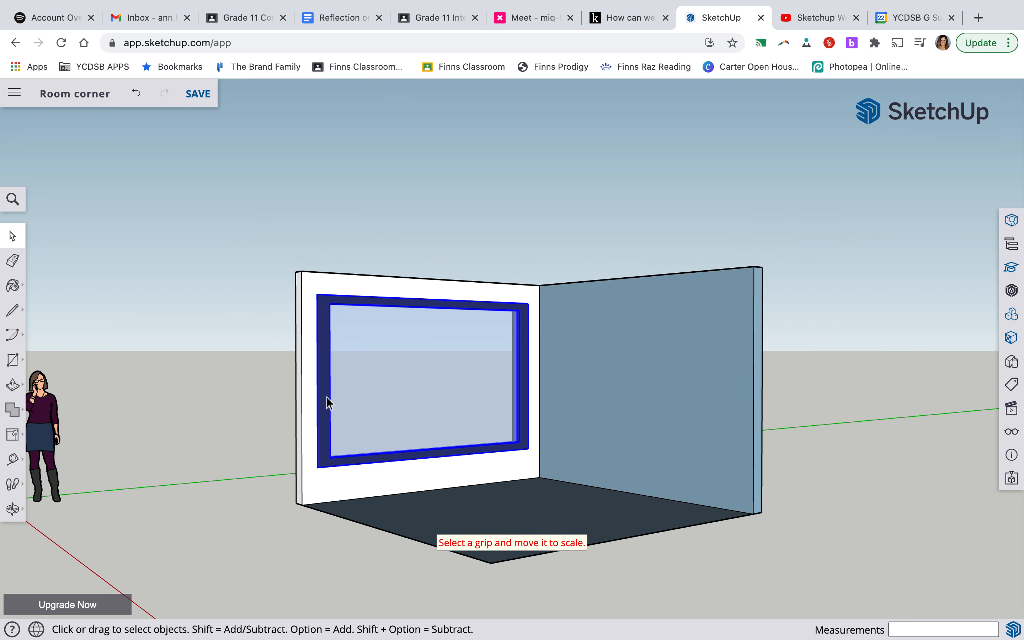
pyautogui.press('o')
pyautogui.moveTo(228, 384); pyautogui.dragTo(477, 478)
pyautogui.scroll(5, 448, 471)
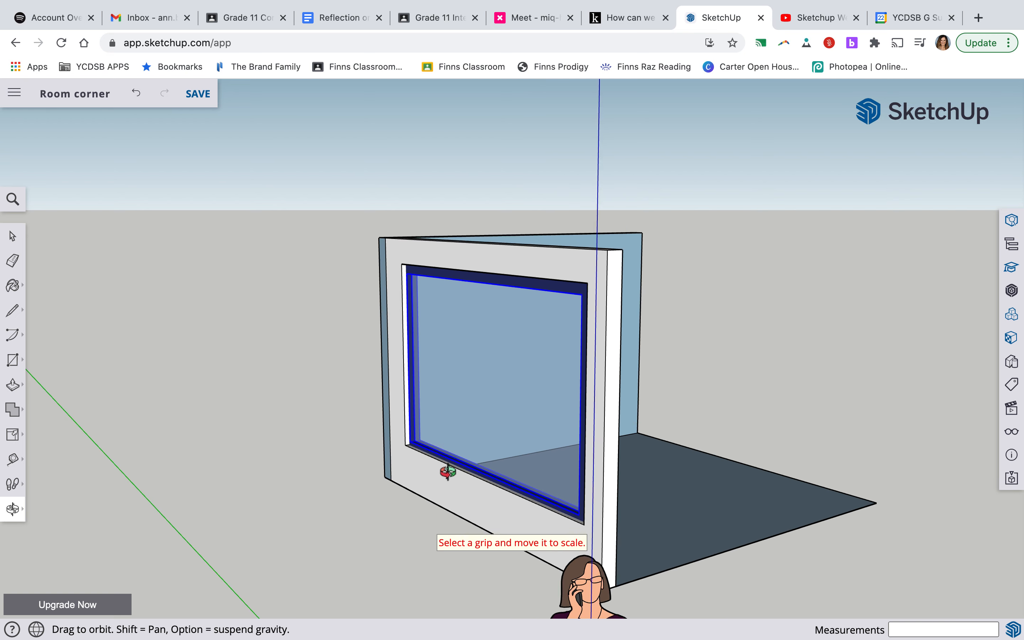
pyautogui.click(16, 436)
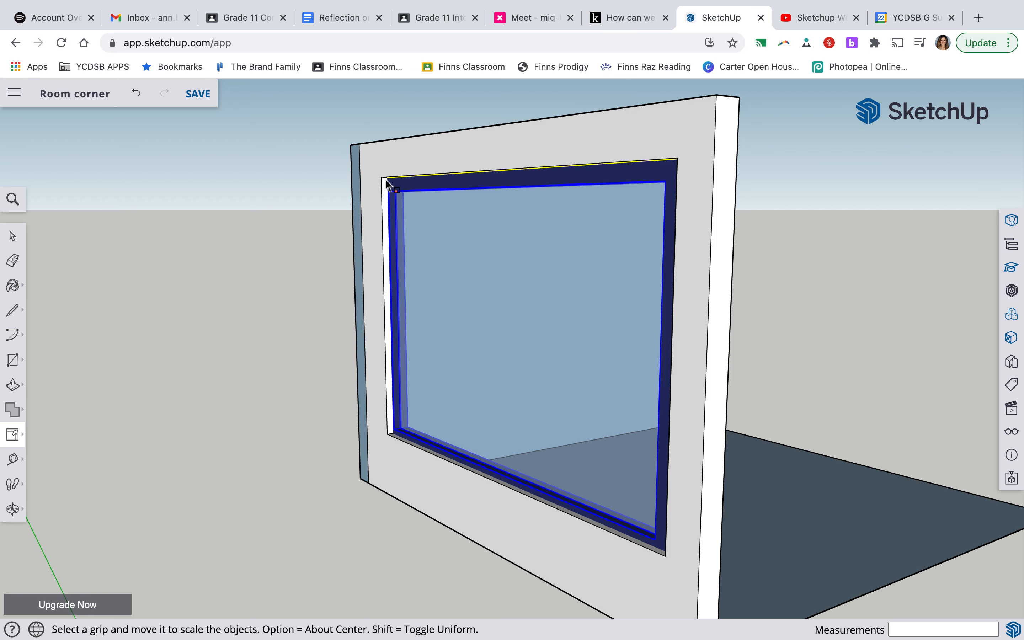
pyautogui.moveTo(386, 185)
pyautogui.mouseDown()
pyautogui.moveTo(372, 178)
pyautogui.moveTo(385, 180)
pyautogui.mouseUp()
pyautogui.press('o')
pyautogui.moveTo(490, 192); pyautogui.dragTo(417, 129)
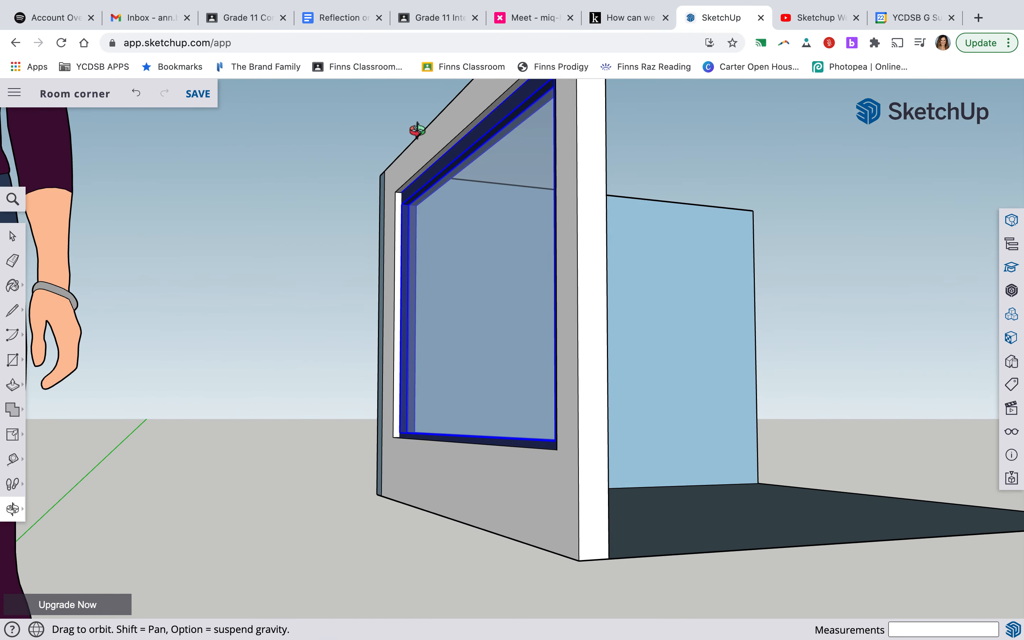
pyautogui.scroll(5, 416, 130)
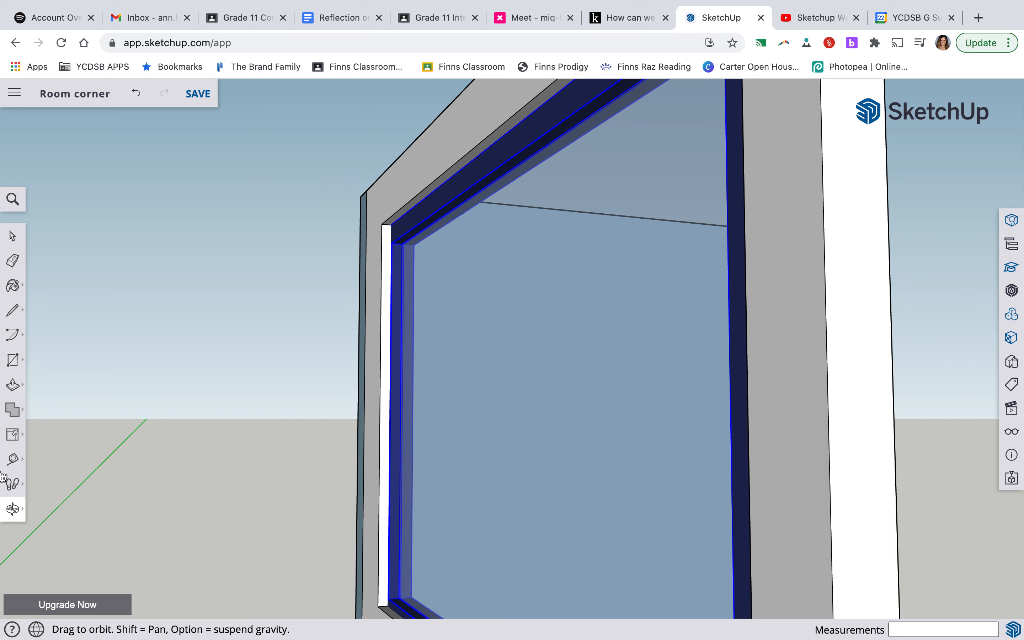
pyautogui.click(13, 433)
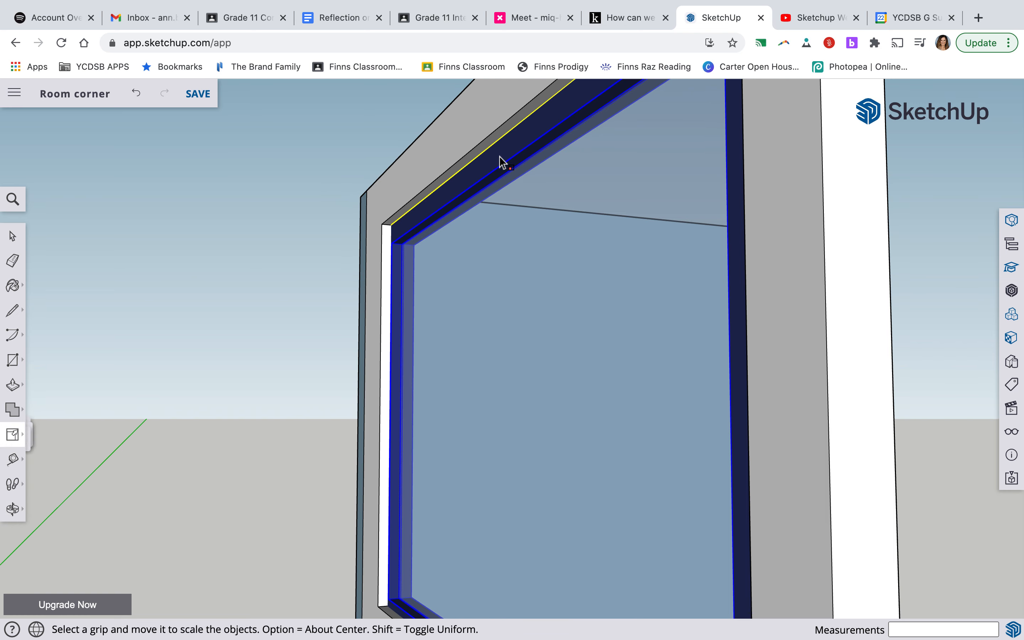
pyautogui.scroll(-4, 487, 173)
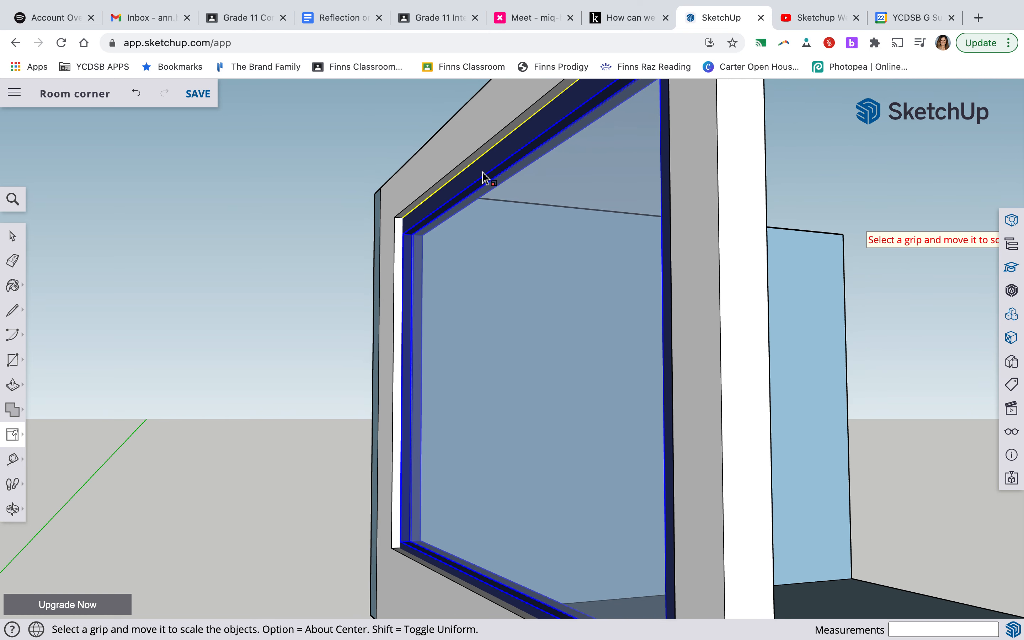
pyautogui.press('o')
pyautogui.moveTo(476, 169); pyautogui.dragTo(387, 304)
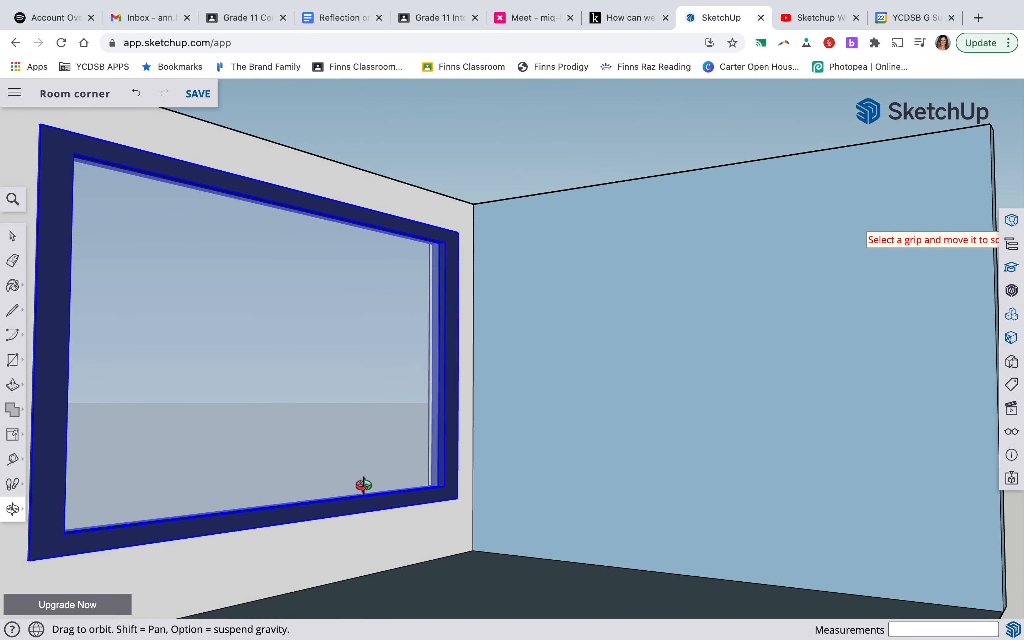
# Paint the floor with a plank material from the Wood collection and deselect the window component
pyautogui.scroll(-6, 363, 484)
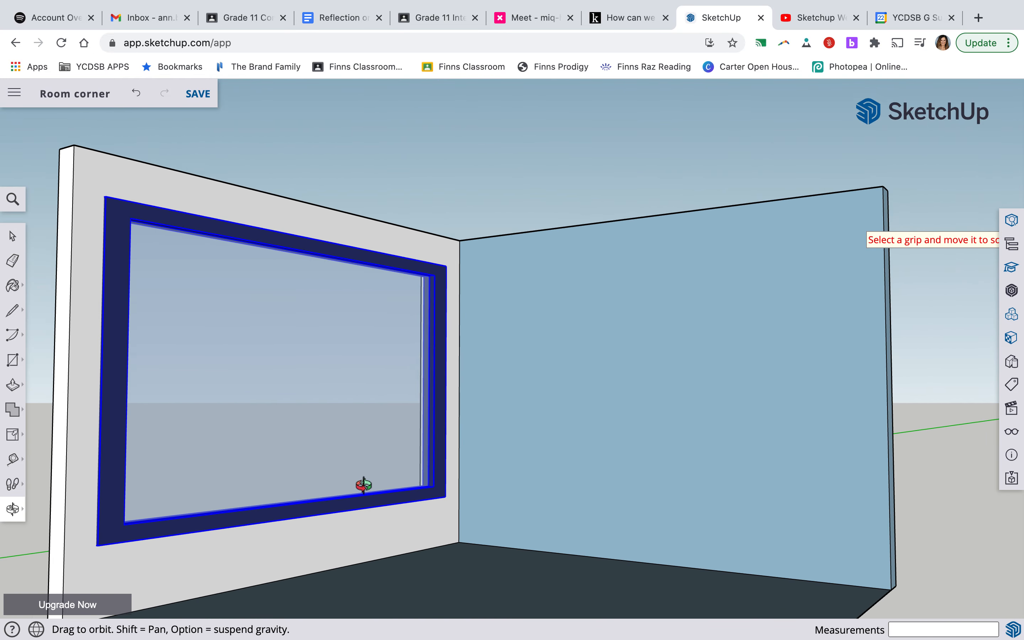
pyautogui.scroll(-1, 363, 485)
pyautogui.scroll(-2, 363, 485)
pyautogui.click(1011, 338)
pyautogui.scroll(-4, 851, 482)
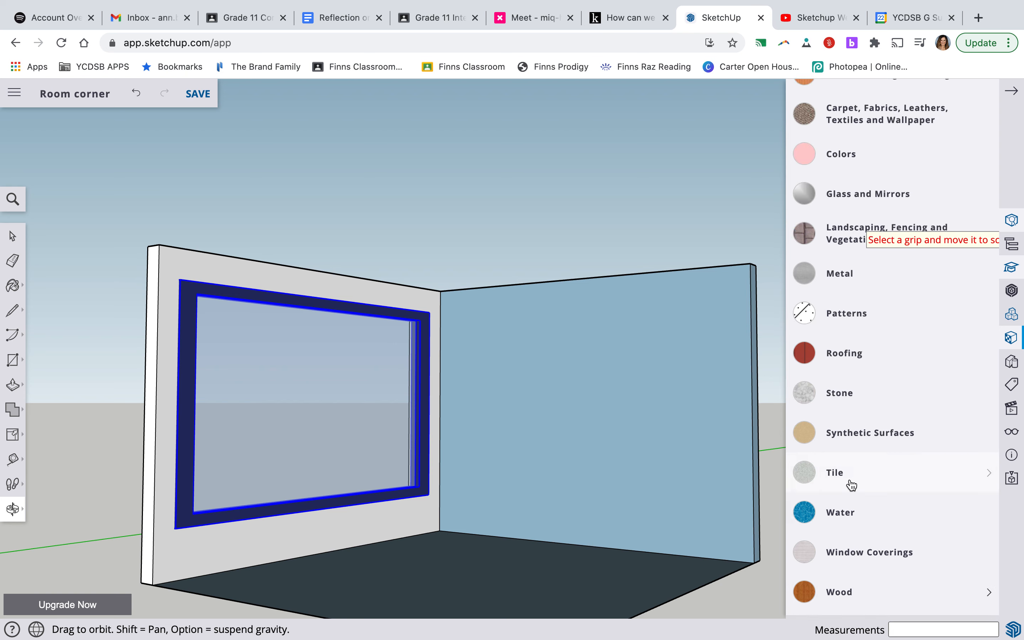
pyautogui.click(859, 592)
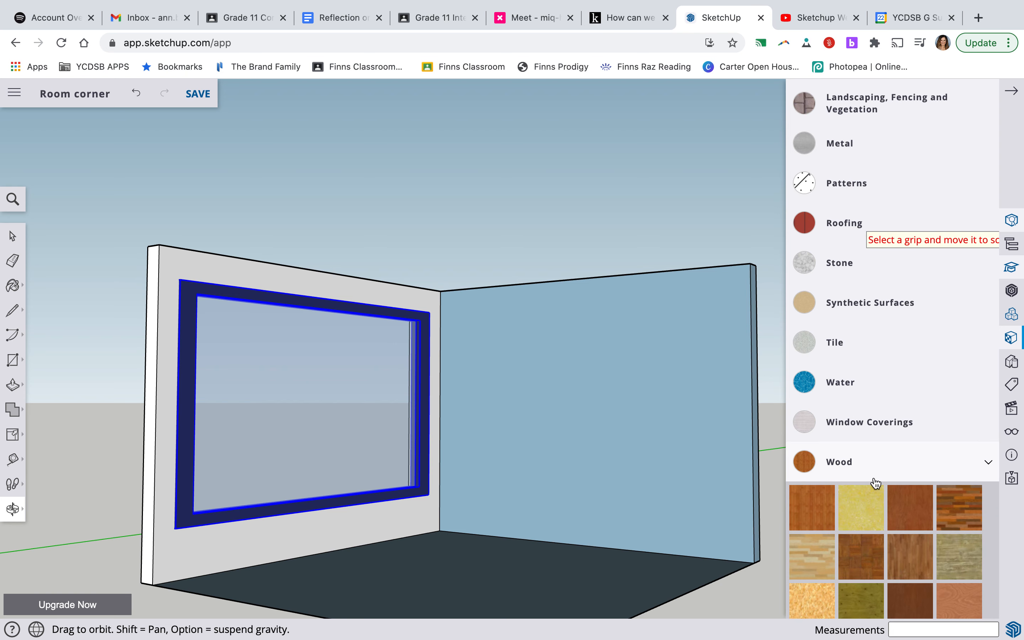
pyautogui.scroll(-3, 875, 484)
pyautogui.click(812, 527)
pyautogui.click(597, 584)
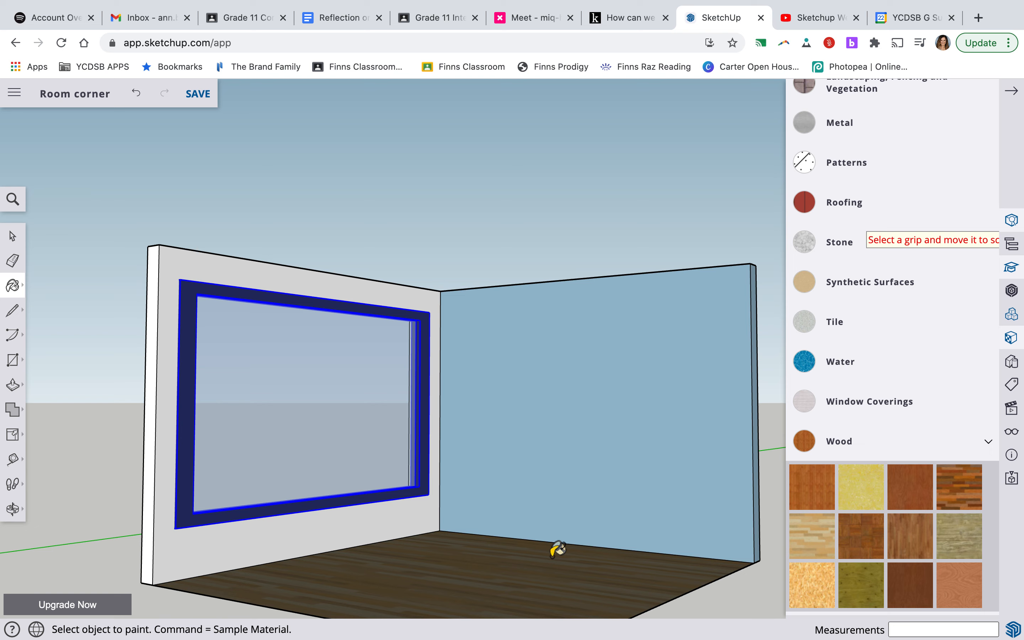
pyautogui.click(13, 236)
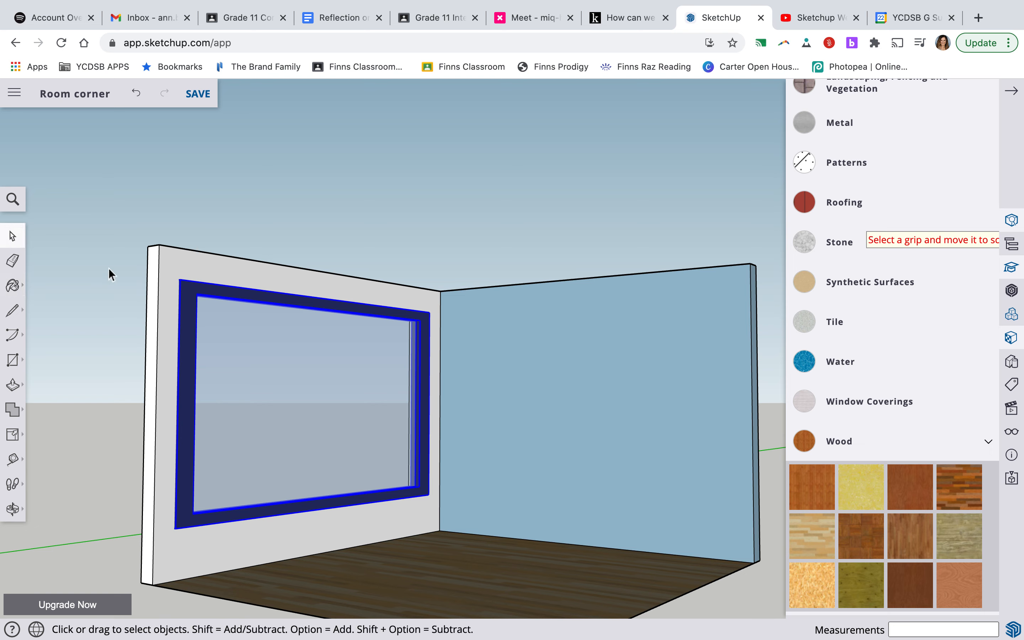
pyautogui.click(168, 272)
pyautogui.click(409, 246)
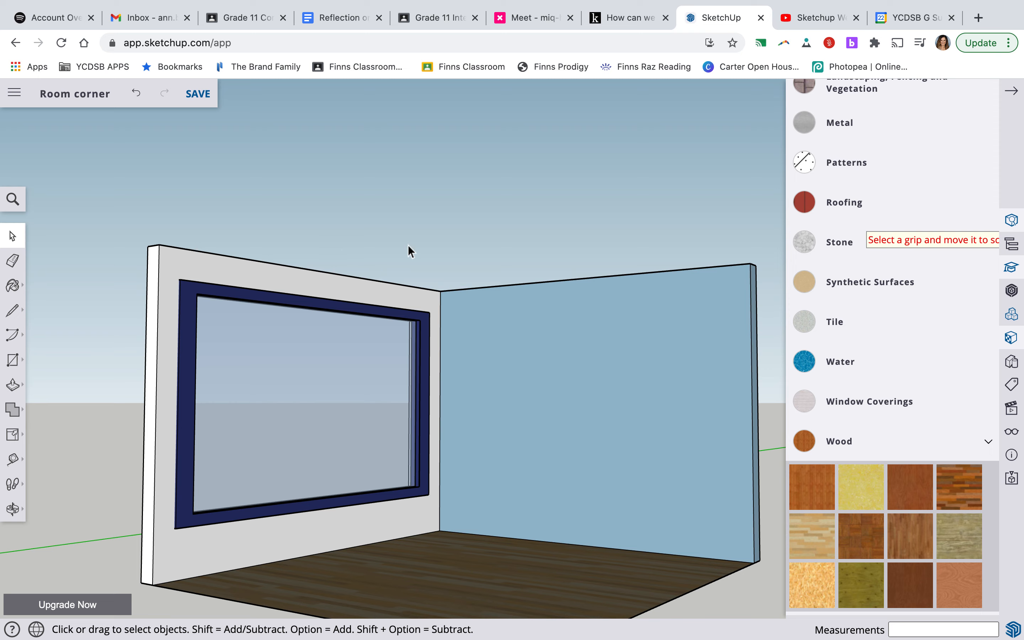
# Paint the inner face of the blue wall with the Stone Random Ashlar material from the Patterns collection
pyautogui.scroll(5, 866, 251)
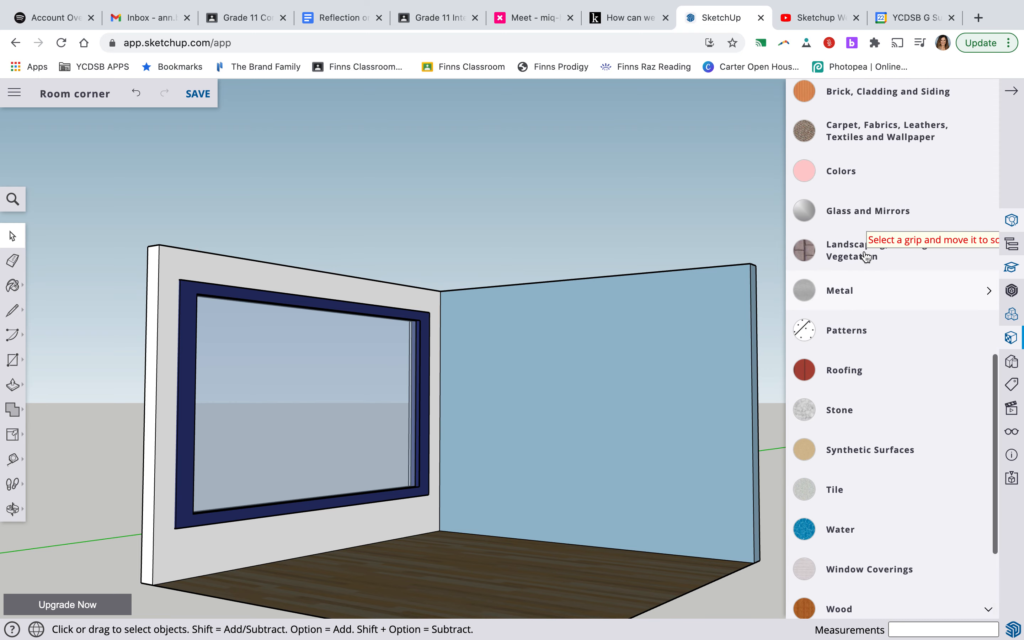
pyautogui.click(849, 333)
pyautogui.click(849, 332)
pyautogui.click(849, 332)
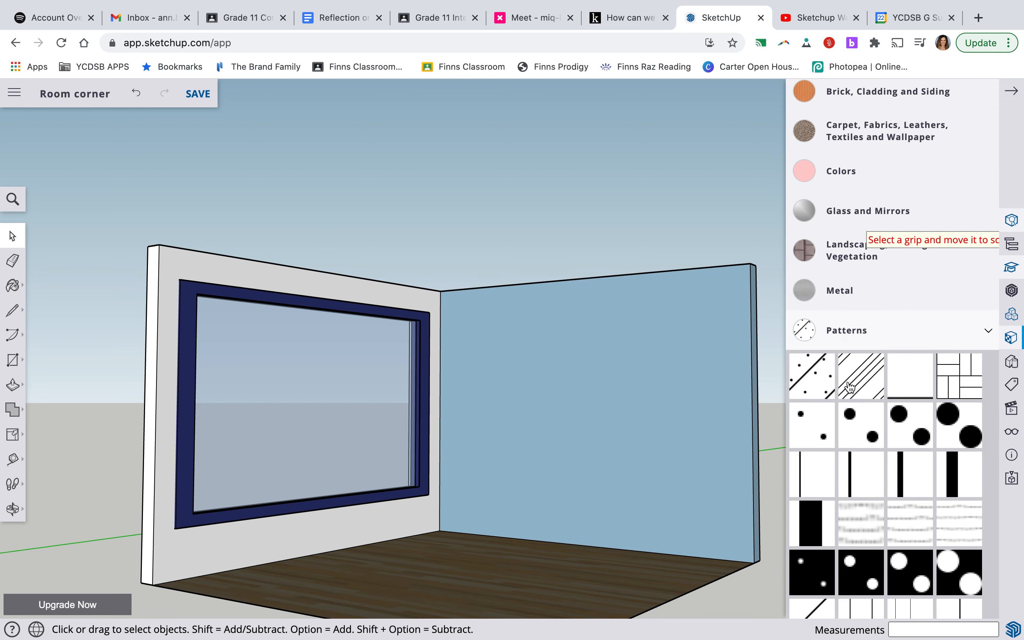
pyautogui.scroll(-2, 860, 456)
pyautogui.scroll(-10, 860, 455)
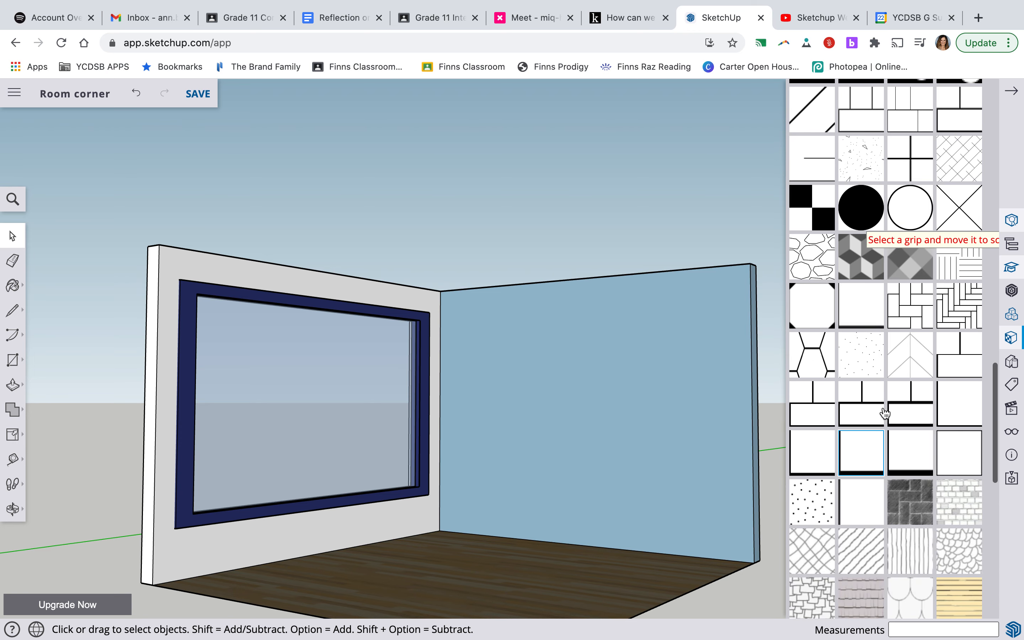
pyautogui.scroll(-3, 910, 380)
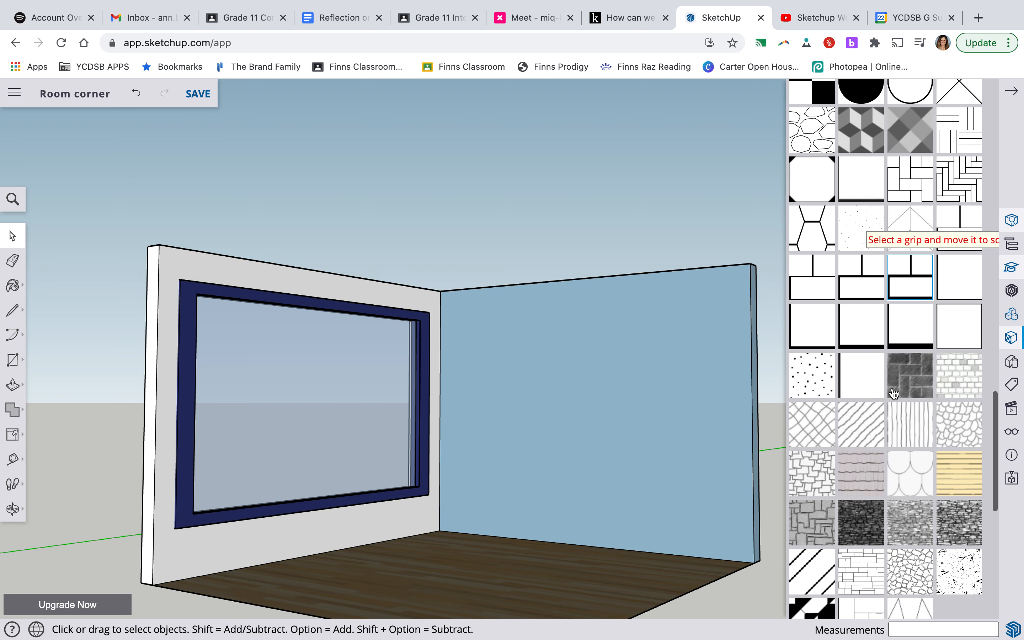
pyautogui.scroll(-3, 906, 467)
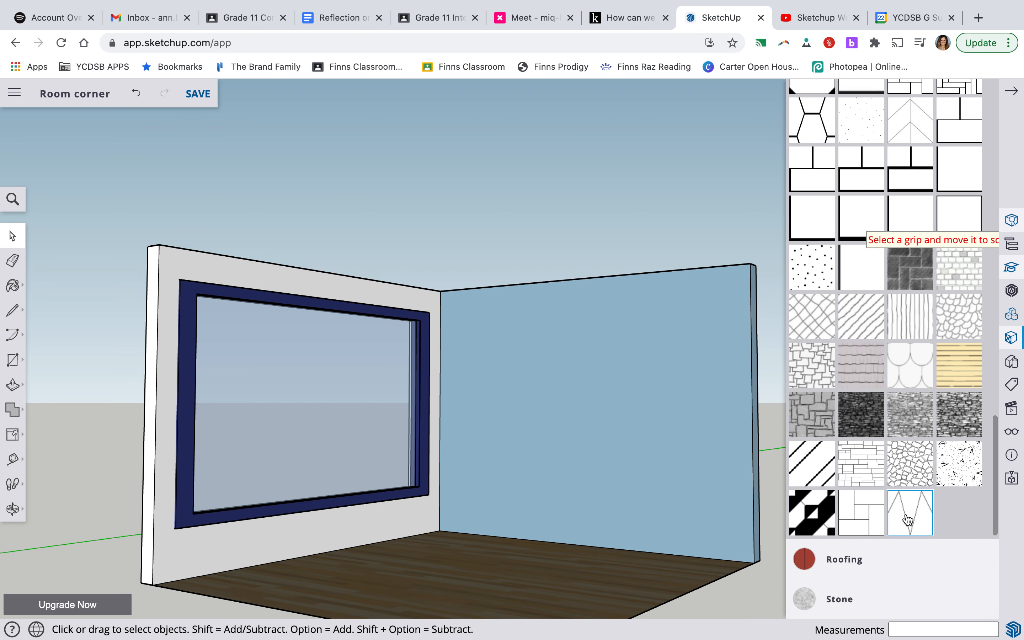
pyautogui.click(859, 464)
pyautogui.click(683, 411)
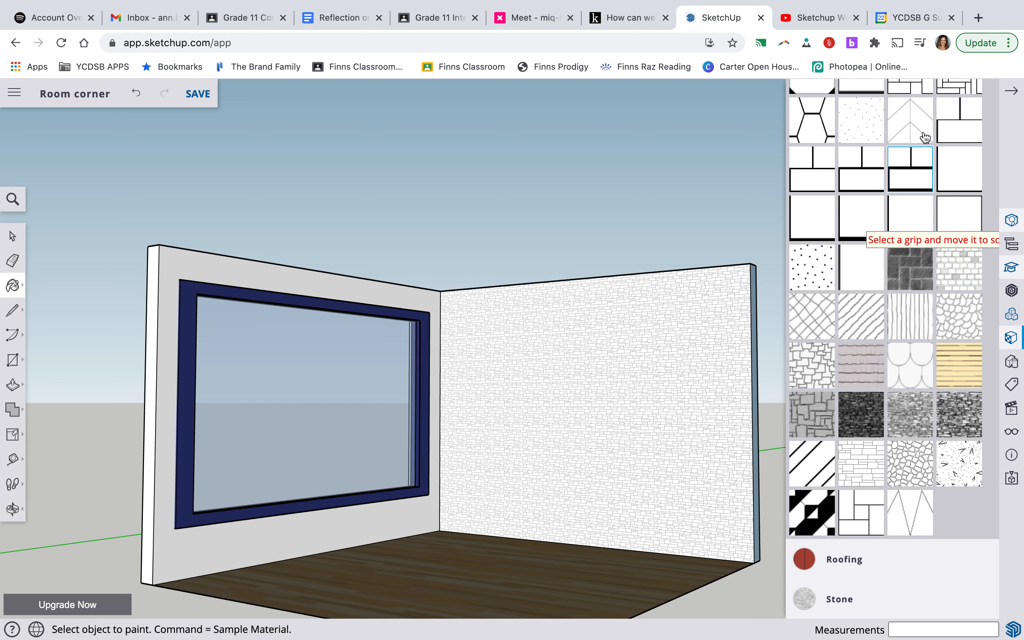
# Paint the inner face of the window wall dark grey from the Colors collection
pyautogui.scroll(15, 859, 359)
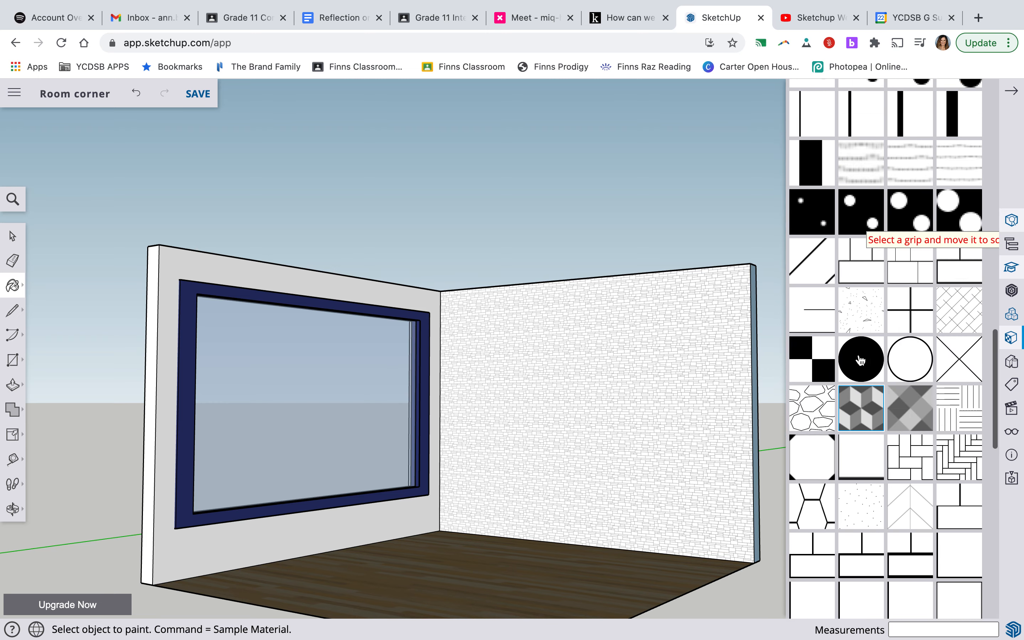
pyautogui.scroll(5, 860, 360)
pyautogui.scroll(-5, 855, 420)
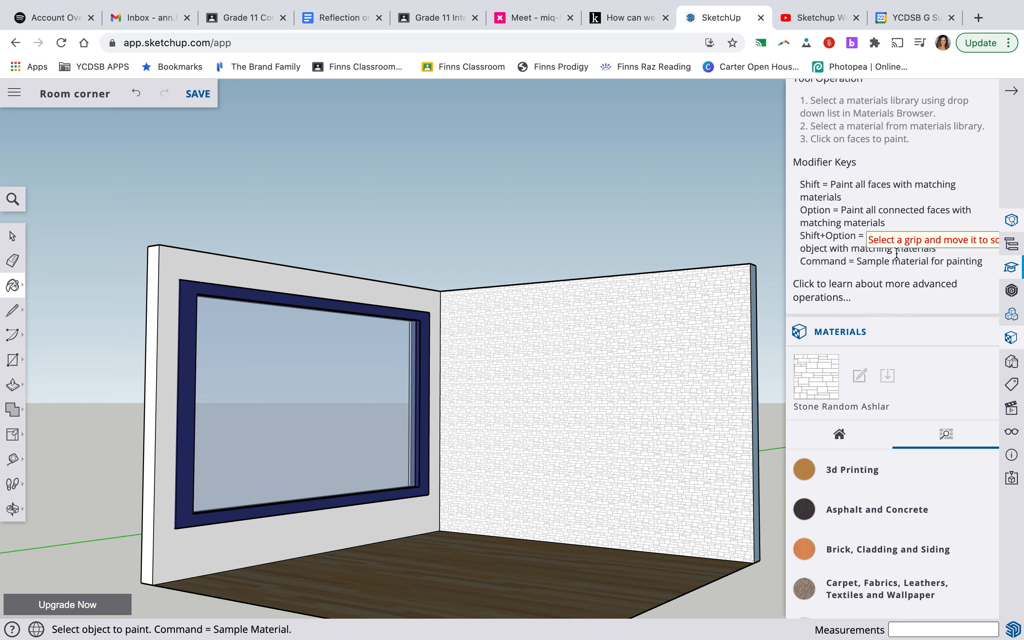
pyautogui.scroll(-5, 873, 309)
pyautogui.click(867, 425)
pyautogui.scroll(-15, 857, 554)
pyautogui.scroll(-10, 857, 553)
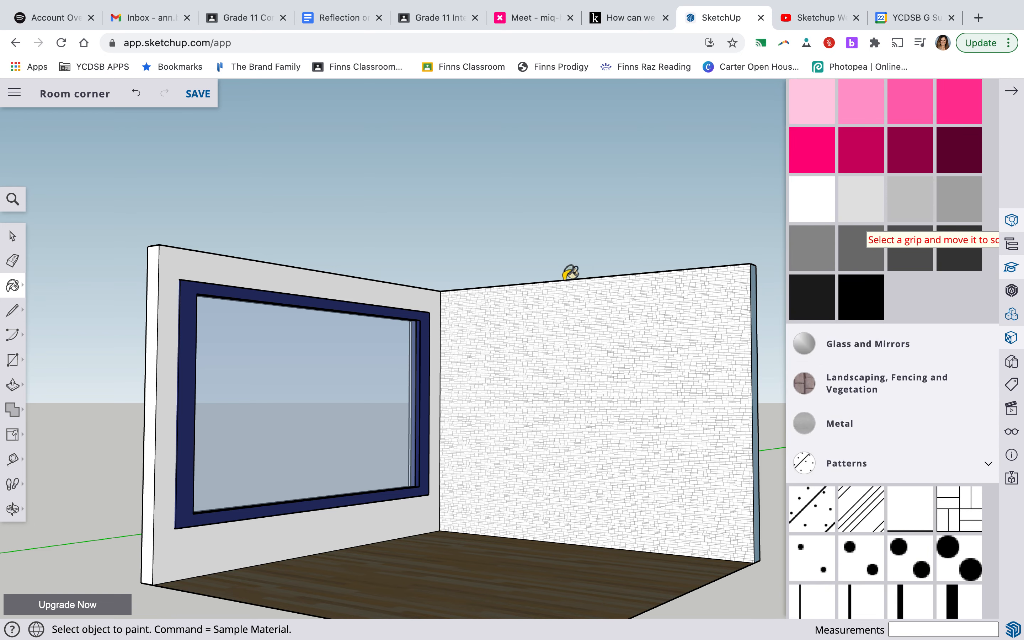
pyautogui.click(384, 291)
pyautogui.scroll(-5, 587, 514)
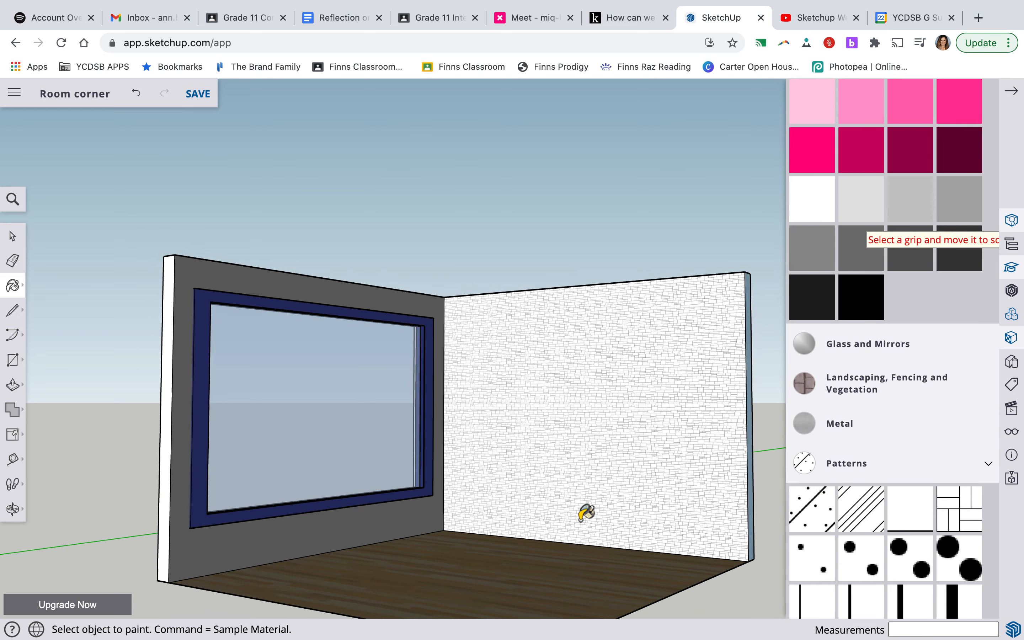
pyautogui.scroll(4, 587, 514)
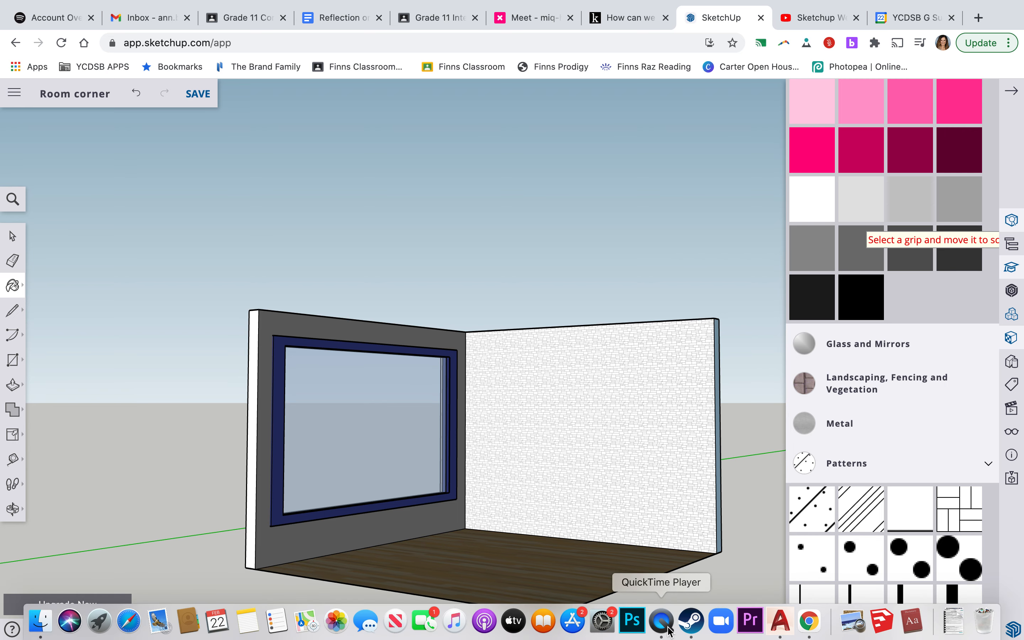
pyautogui.rightClick(662, 622)
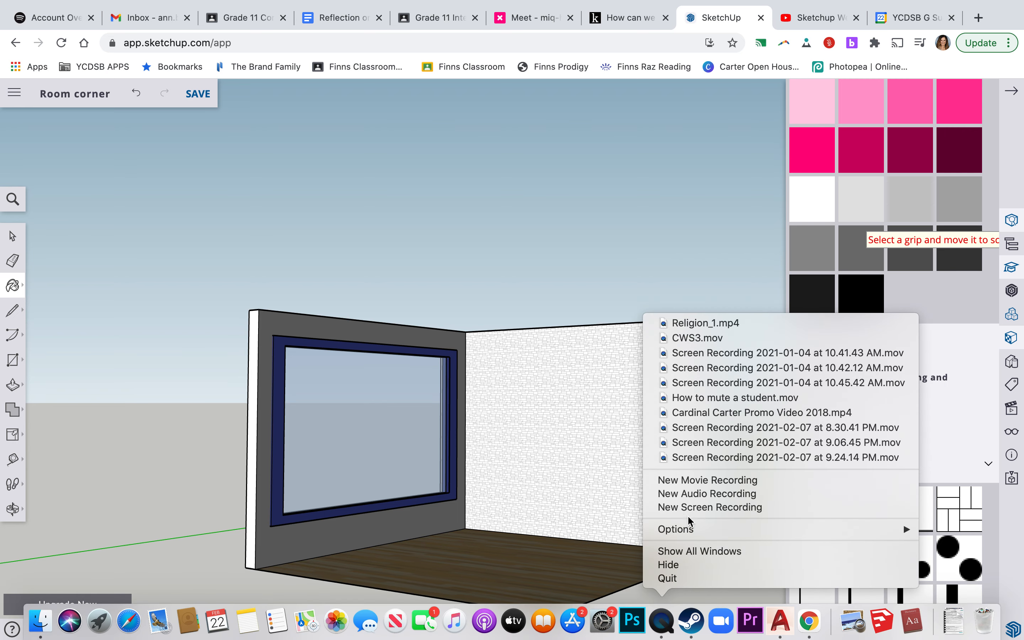